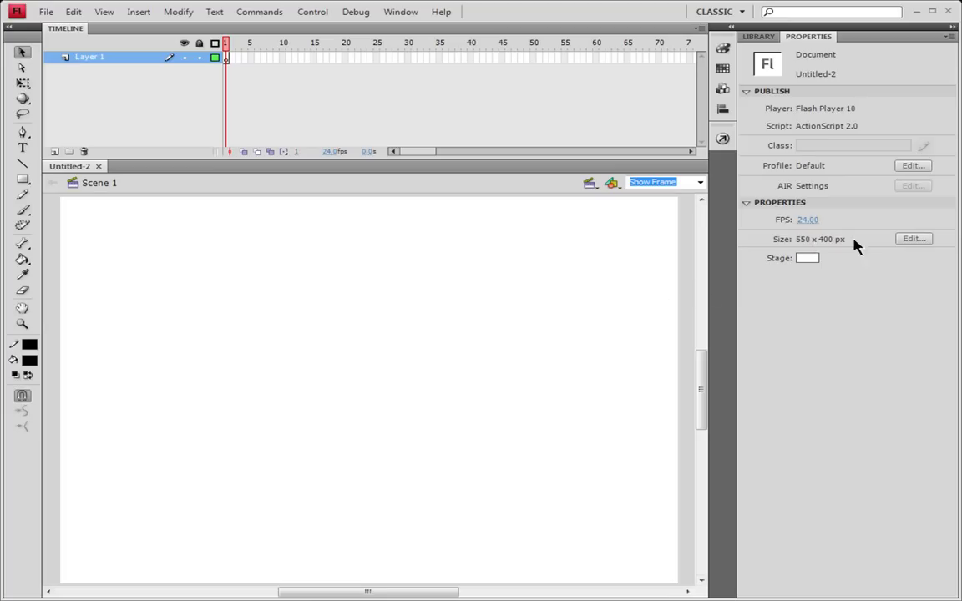
In Document Properties, set the stage width to 320 and the height to 280 pixels.
{"action": "left_click", "coordinate": [913, 238]}
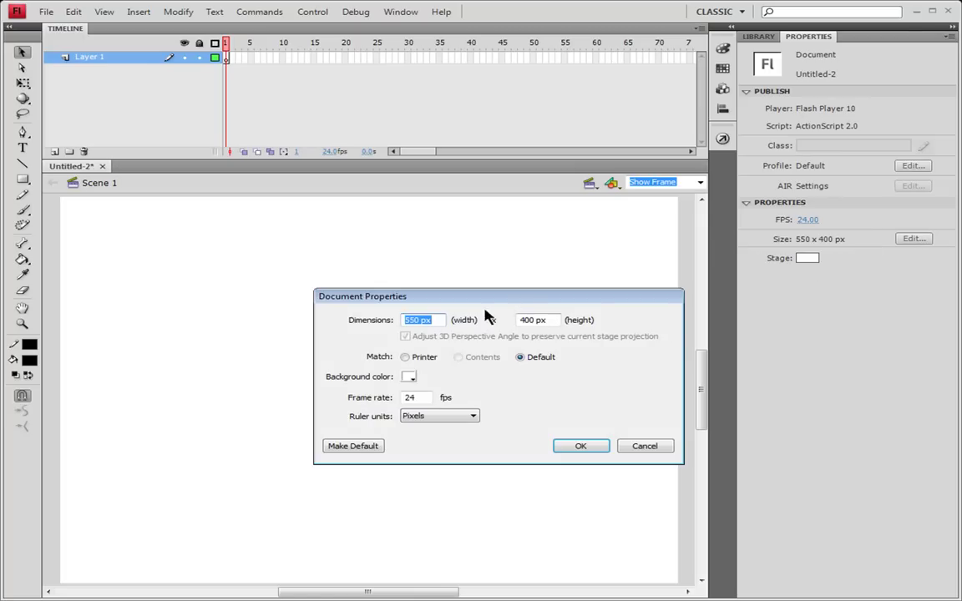
{"action": "left_click", "coordinate": [407, 319]}
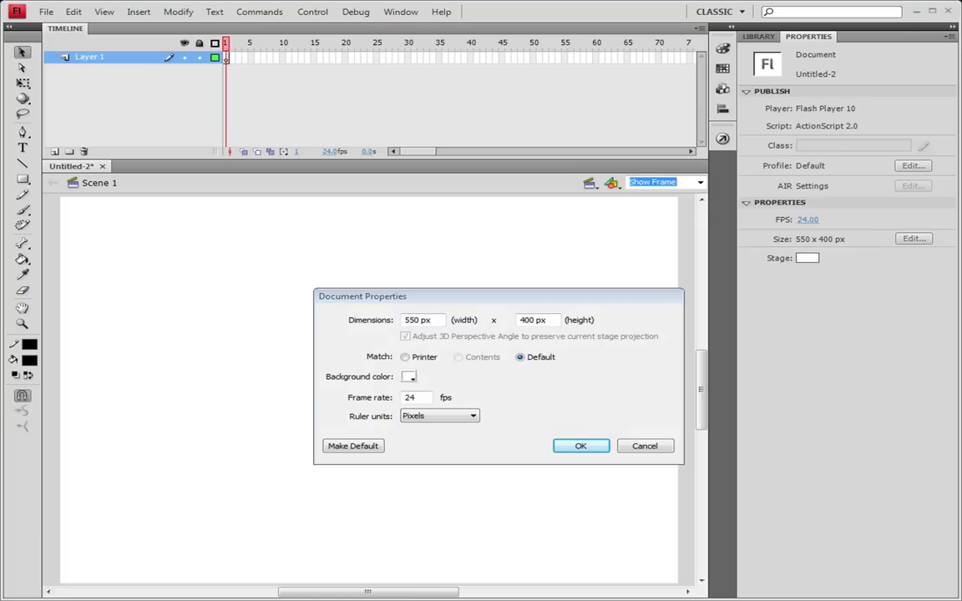
{"action": "left_click_drag", "start_coordinate": [437, 322], "coordinate": [286, 336]}
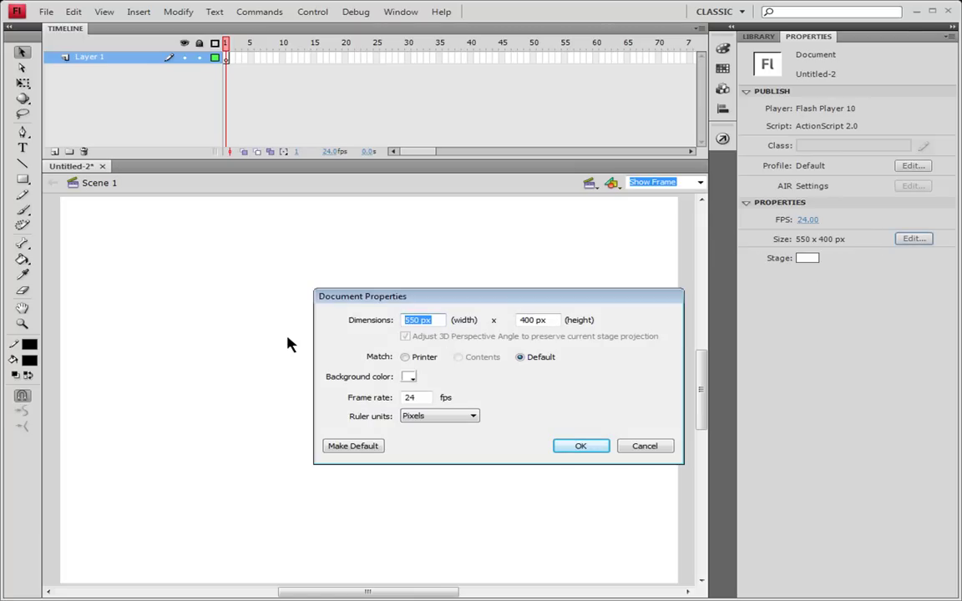
{"action": "type", "text": "320"}
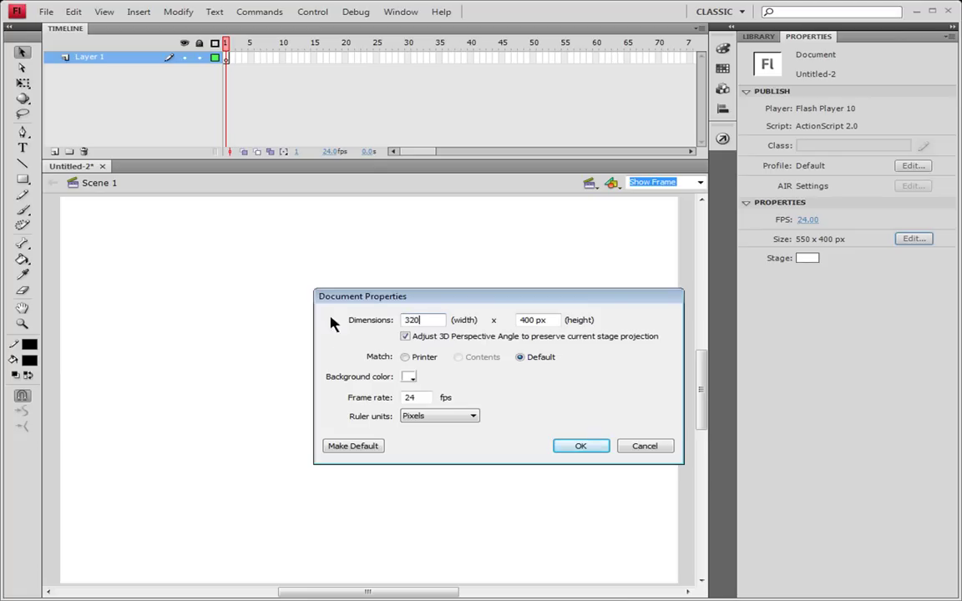
{"action": "left_click_drag", "start_coordinate": [552, 320], "coordinate": [458, 337]}
{"action": "type", "text": "280"}
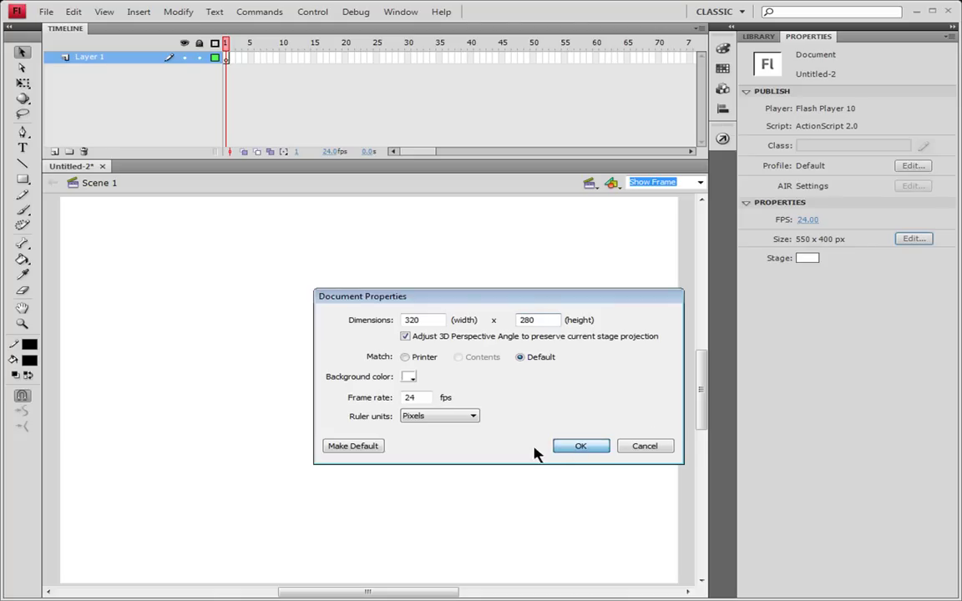
{"action": "key", "text": "Return"}
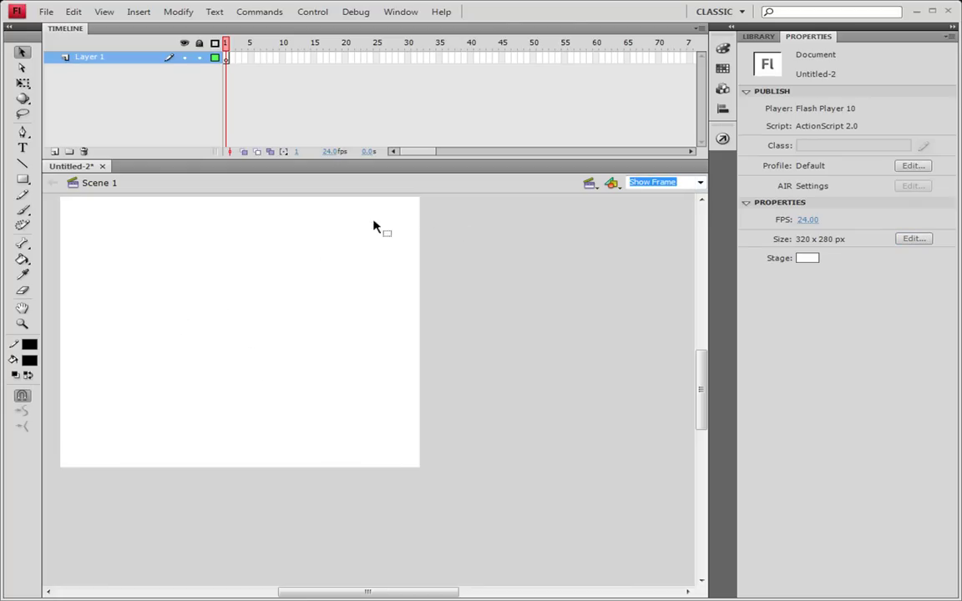
Zoom the stage in and rename Layer 1 to 'scrollbar'.
{"action": "left_click", "coordinate": [700, 182]}
{"action": "left_click", "coordinate": [659, 203]}
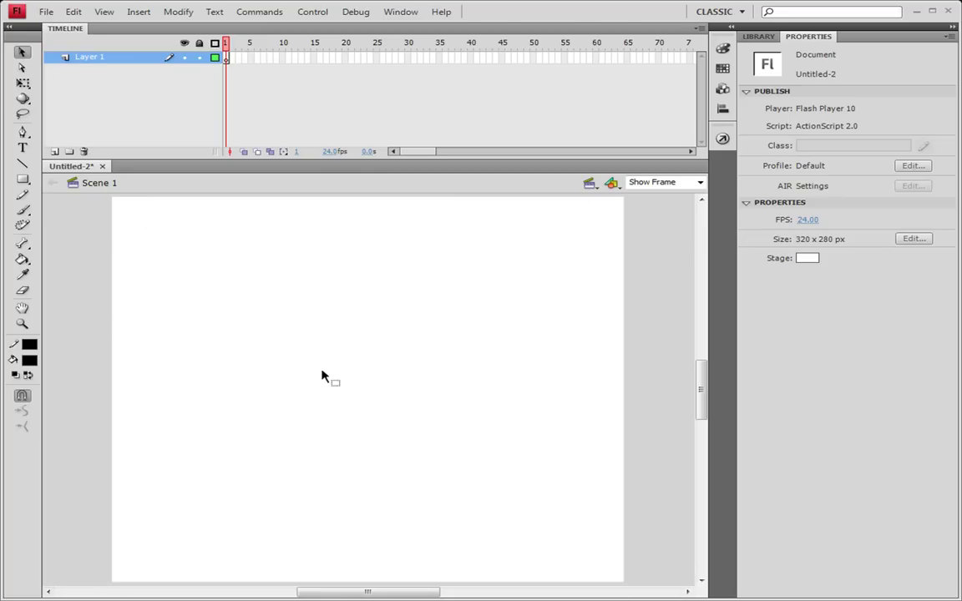
{"action": "double_click", "coordinate": [93, 58]}
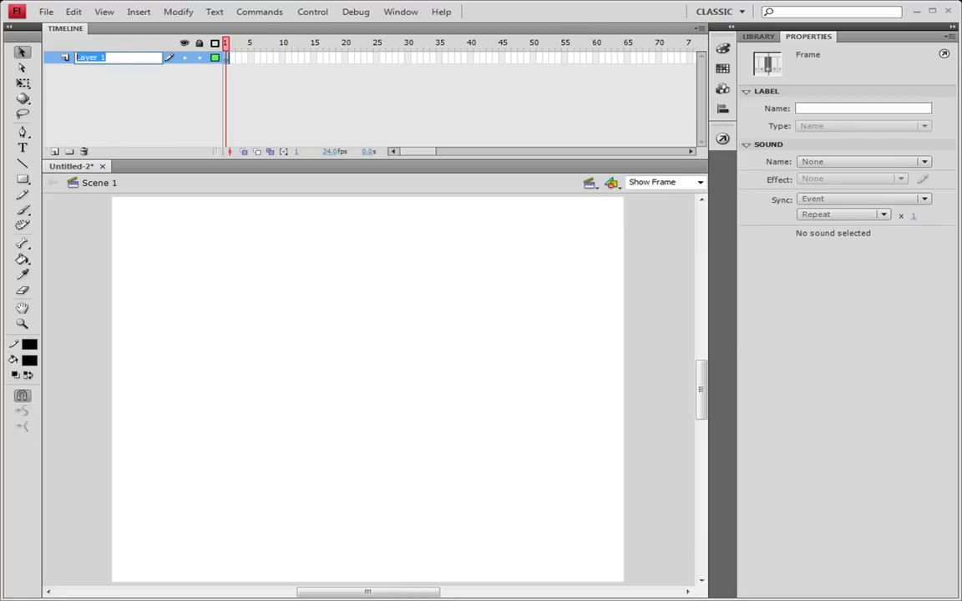
{"action": "type", "text": "scrollbar"}
{"action": "left_click", "coordinate": [146, 83]}
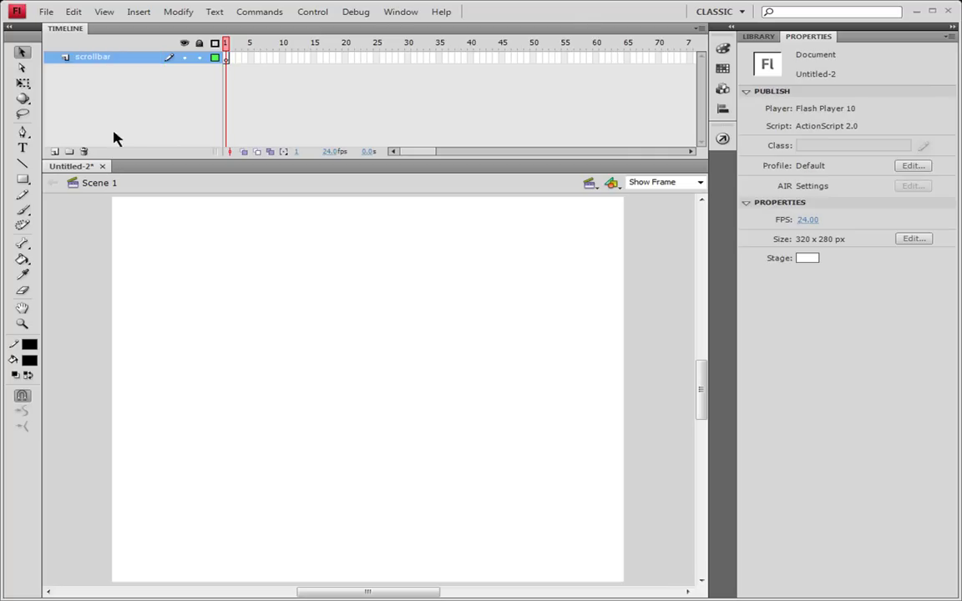
{"action": "left_click_drag", "start_coordinate": [557, 421], "coordinate": [305, 196]}
Draw a black rectangle on the stage and select it.
{"action": "left_click", "coordinate": [22, 180]}
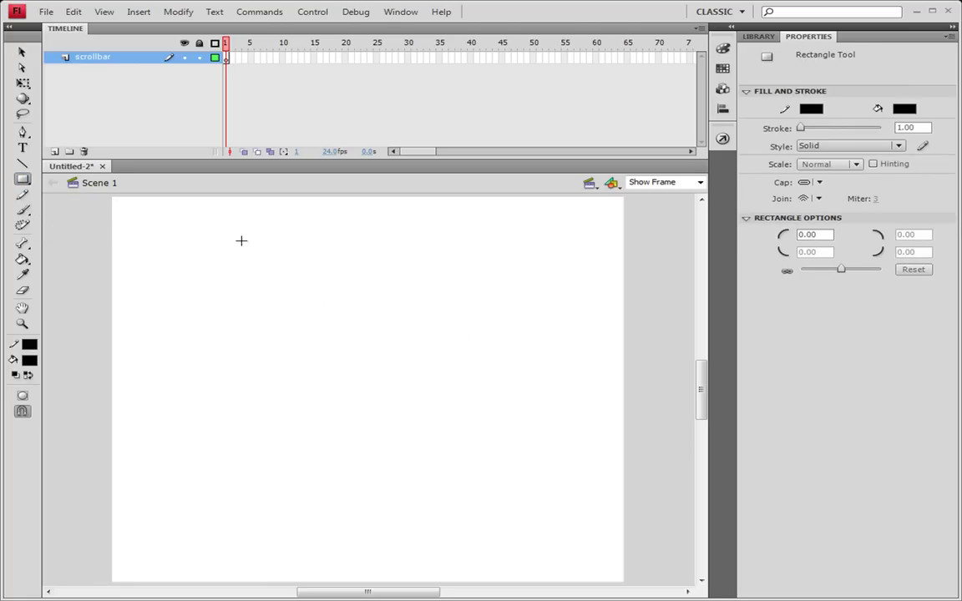
{"action": "left_click_drag", "start_coordinate": [239, 220], "coordinate": [517, 415]}
{"action": "left_click", "coordinate": [23, 52]}
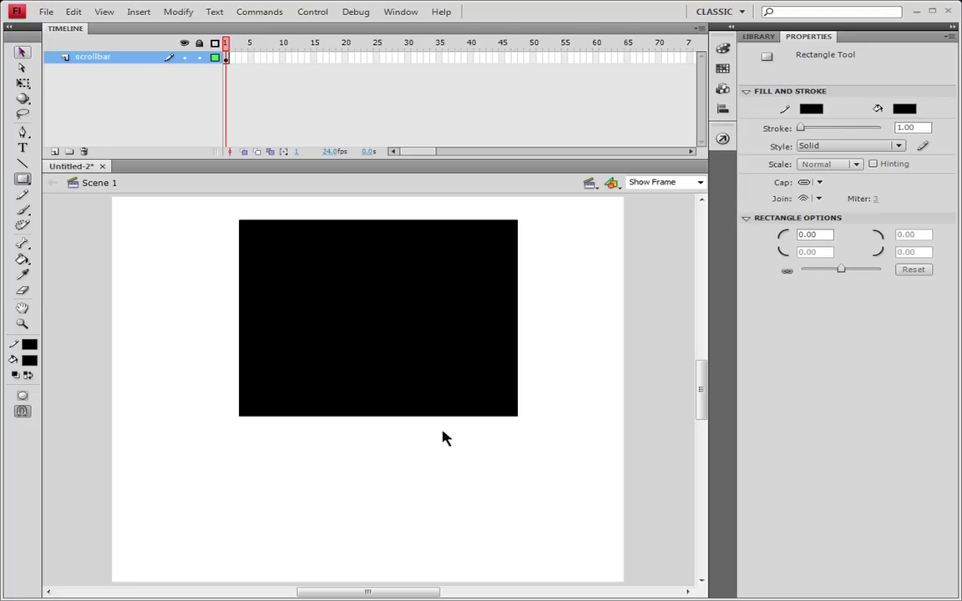
{"action": "left_click_drag", "start_coordinate": [218, 214], "coordinate": [574, 536]}
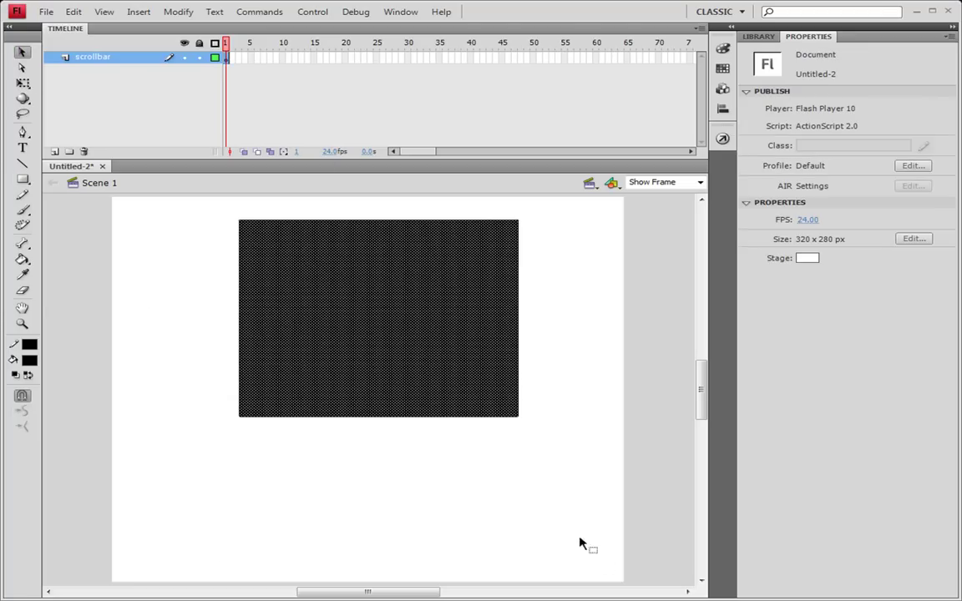
Convert the rectangle into a Movie Clip symbol named 'scrollbar'.
{"action": "right_click", "coordinate": [368, 259]}
{"action": "left_click", "coordinate": [426, 551]}
{"action": "left_click_drag", "start_coordinate": [453, 205], "coordinate": [392, 184]}
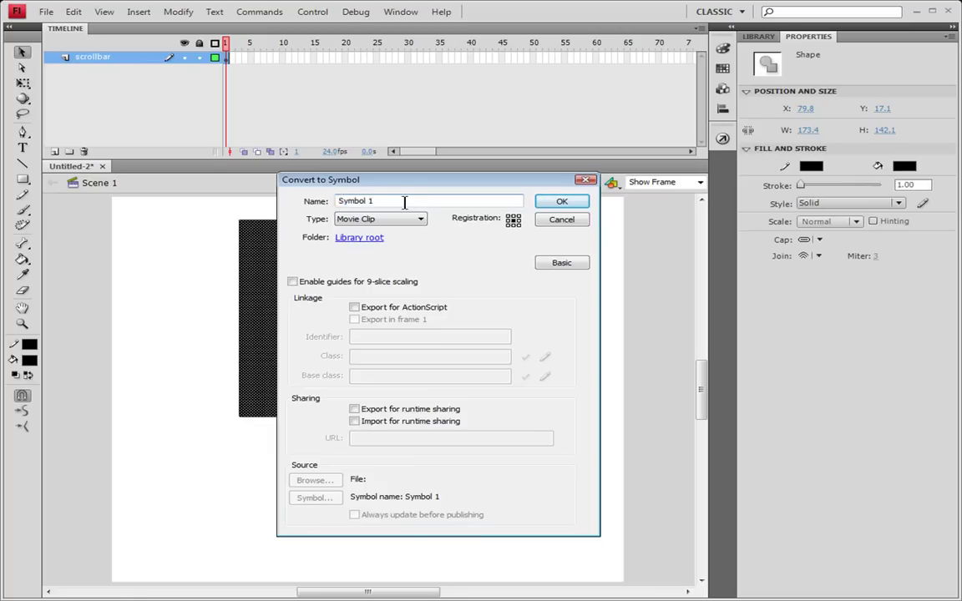
{"action": "type", "text": "scroll a"}
{"action": "key", "text": "BackSpace"}
{"action": "key", "text": "BackSpace"}
{"action": "type", "text": "bar"}
{"action": "double_click", "coordinate": [374, 200]}
{"action": "left_click", "coordinate": [365, 220]}
{"action": "left_click", "coordinate": [355, 231]}
{"action": "key", "text": "Return"}
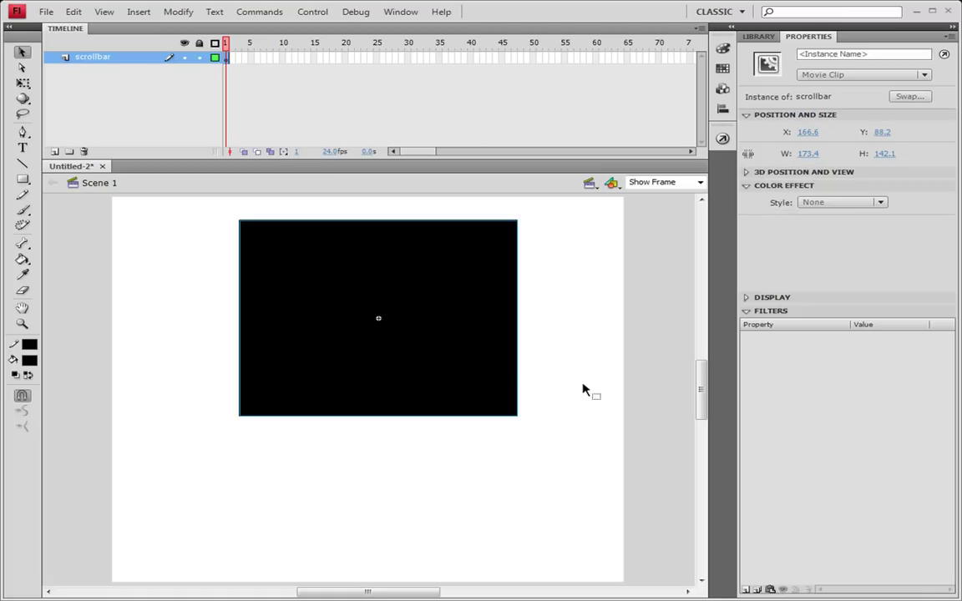
Edit the scrollbar clip and delete the rectangle inside it.
{"action": "key", "text": "ctrl+shift+a"}
{"action": "left_click", "coordinate": [255, 228]}
{"action": "key", "text": "ctrl+e"}
{"action": "left_click_drag", "start_coordinate": [172, 206], "coordinate": [598, 530]}
{"action": "key", "text": "Delete"}
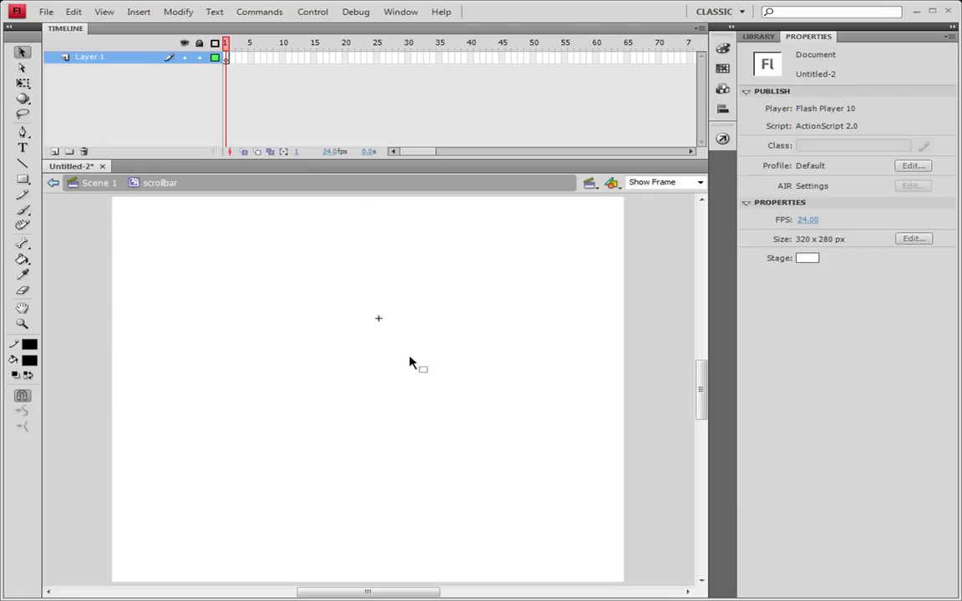
Add layers and name them actionscript, mask and text from top to bottom.
{"action": "left_click", "coordinate": [55, 151]}
{"action": "left_click", "coordinate": [55, 151]}
{"action": "double_click", "coordinate": [93, 56]}
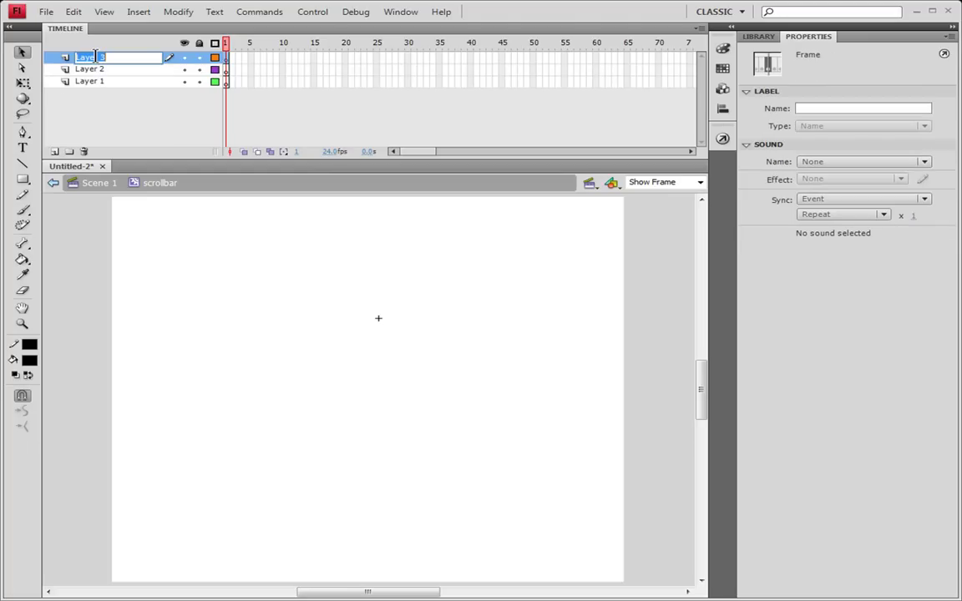
{"action": "type", "text": "actionscript"}
{"action": "double_click", "coordinate": [92, 69]}
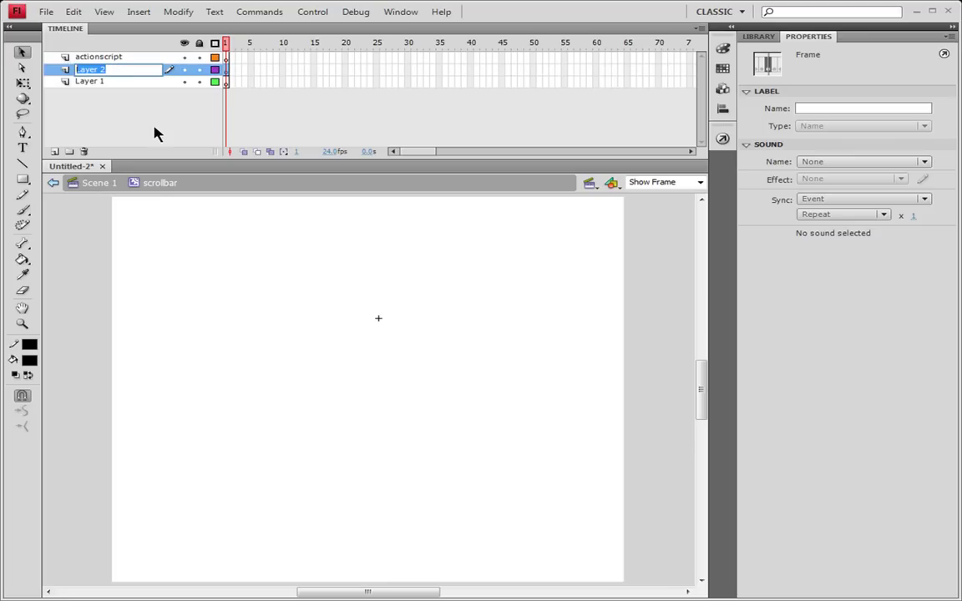
{"action": "type", "text": "mask"}
{"action": "left_click", "coordinate": [182, 117]}
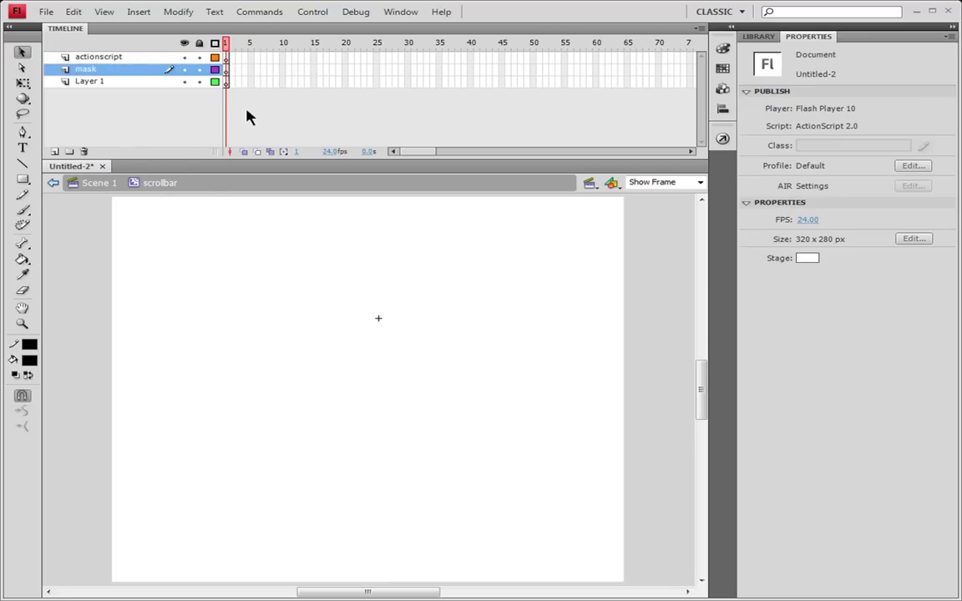
{"action": "double_click", "coordinate": [90, 82]}
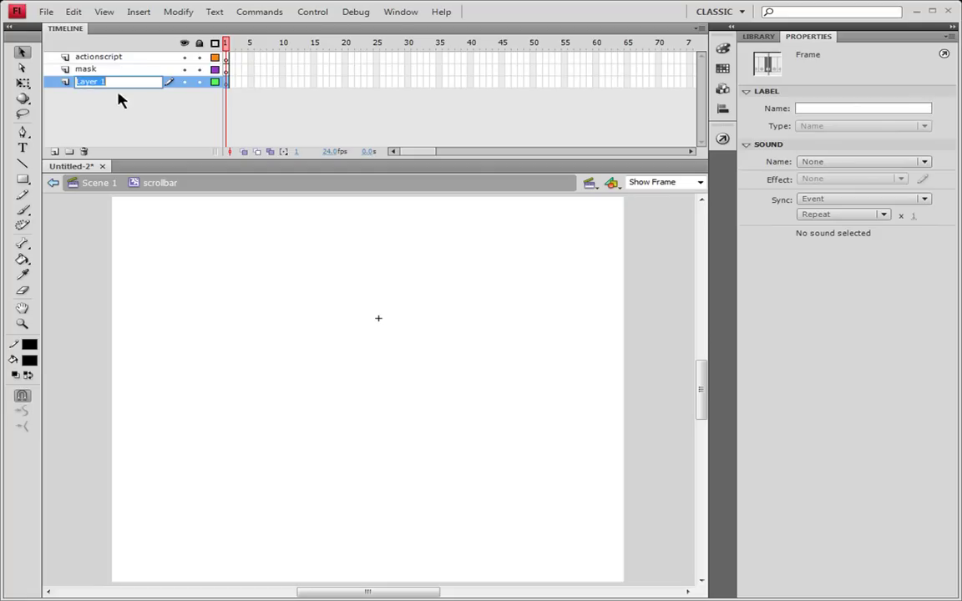
{"action": "type", "text": "text"}
{"action": "key", "text": "Return"}
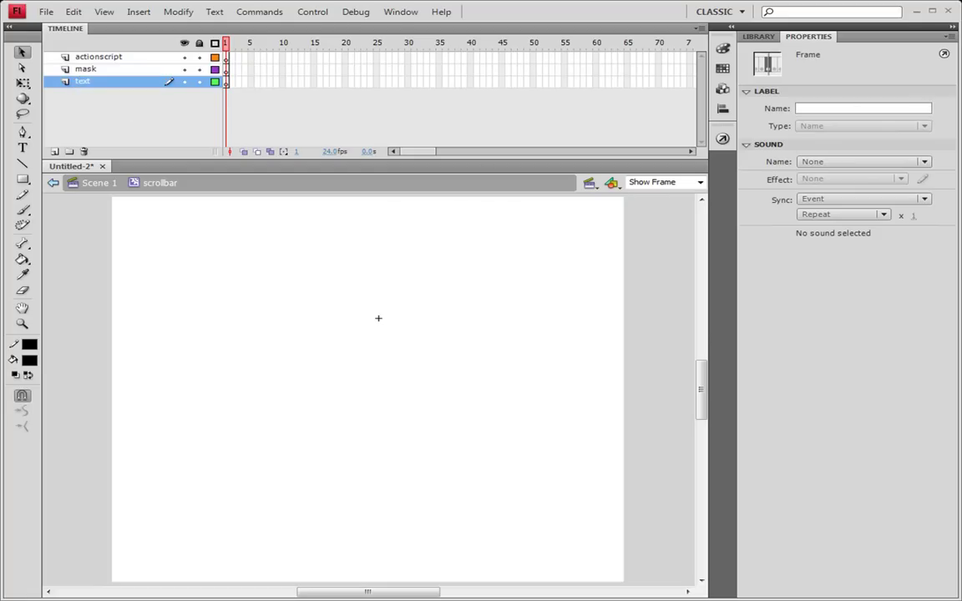
Clear the selection and select the mask layer.
{"action": "left_click", "coordinate": [268, 285]}
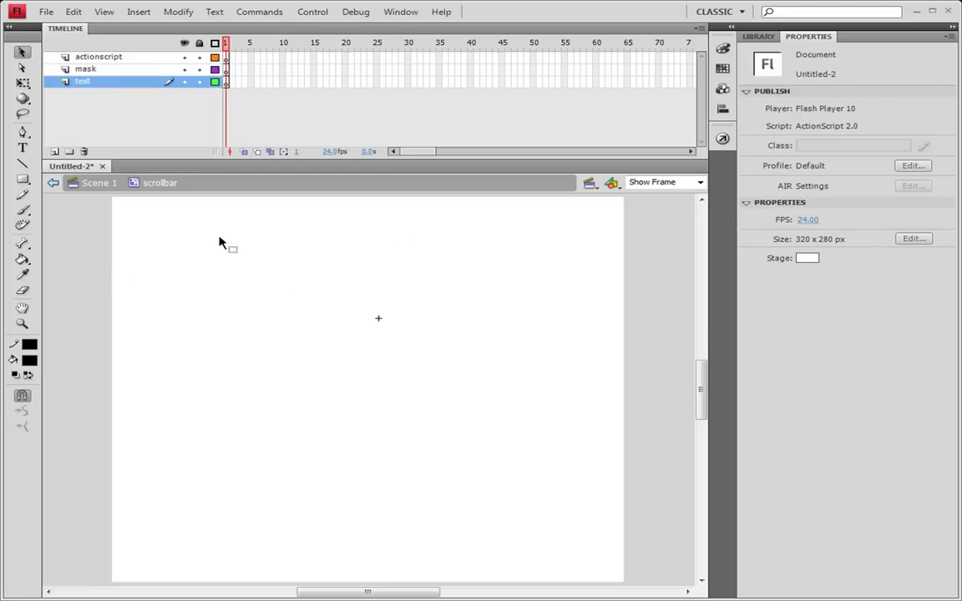
{"action": "left_click", "coordinate": [108, 70]}
{"action": "left_click", "coordinate": [140, 58]}
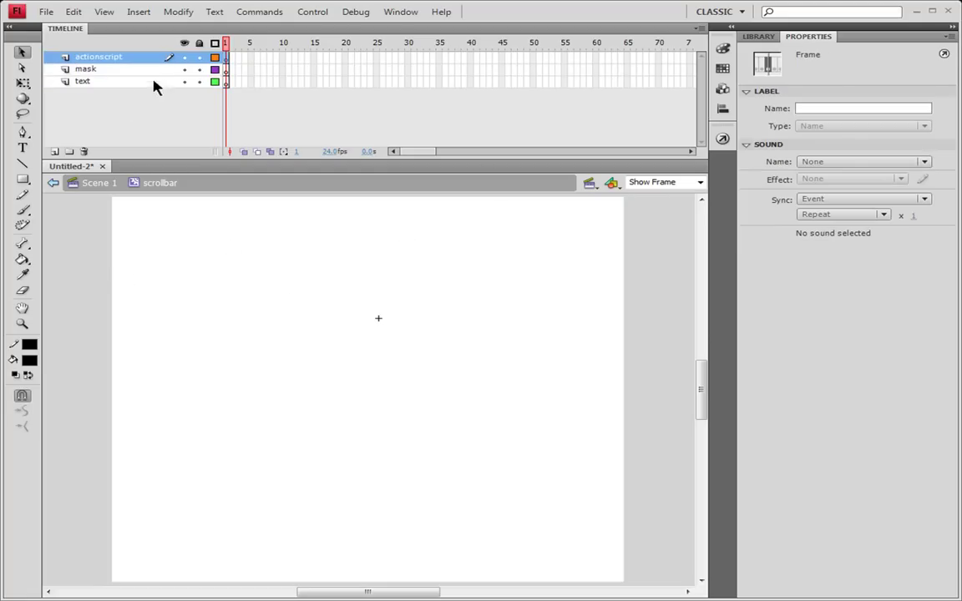
{"action": "left_click", "coordinate": [152, 124]}
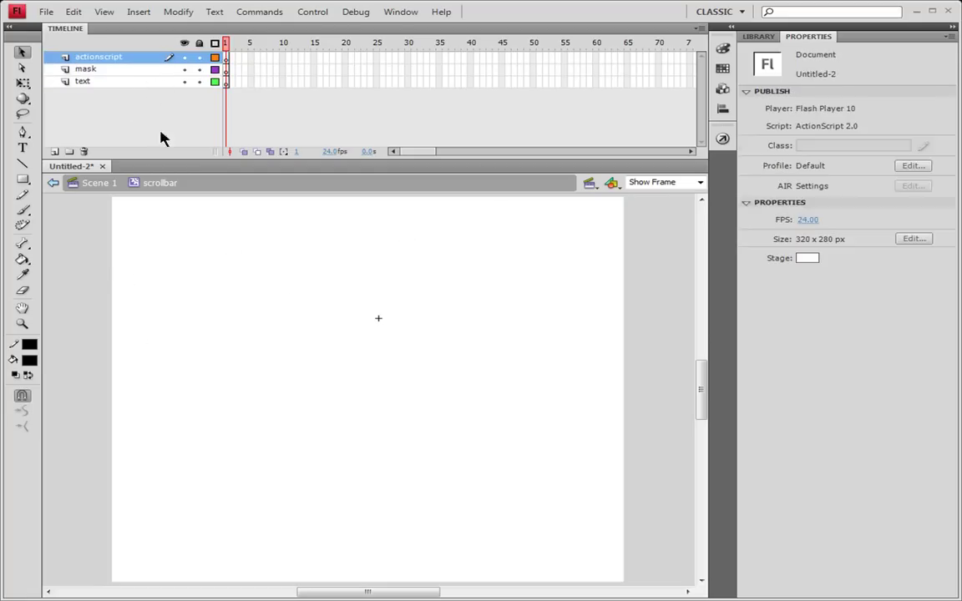
{"action": "left_click", "coordinate": [116, 70]}
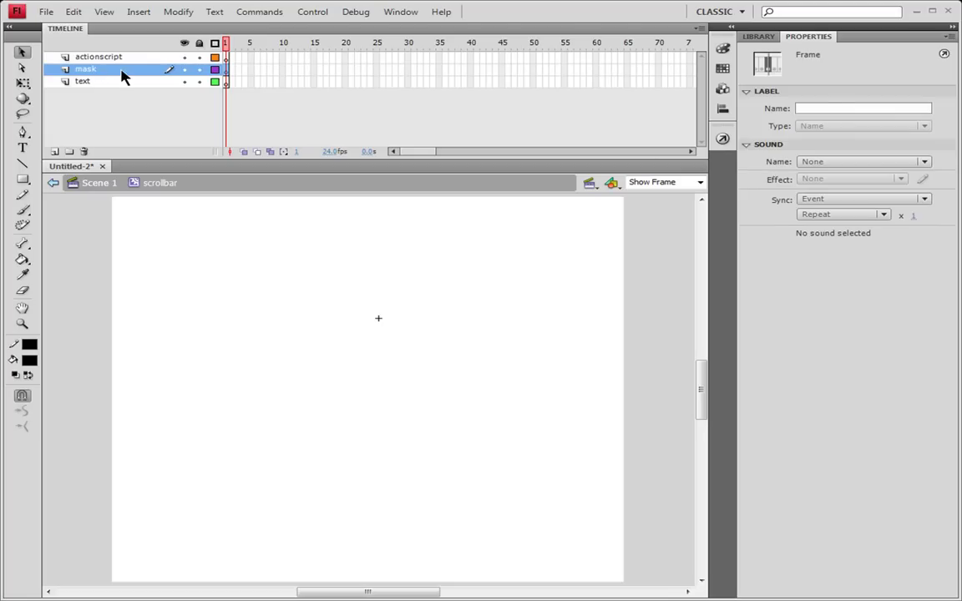
{"action": "left_click", "coordinate": [23, 180]}
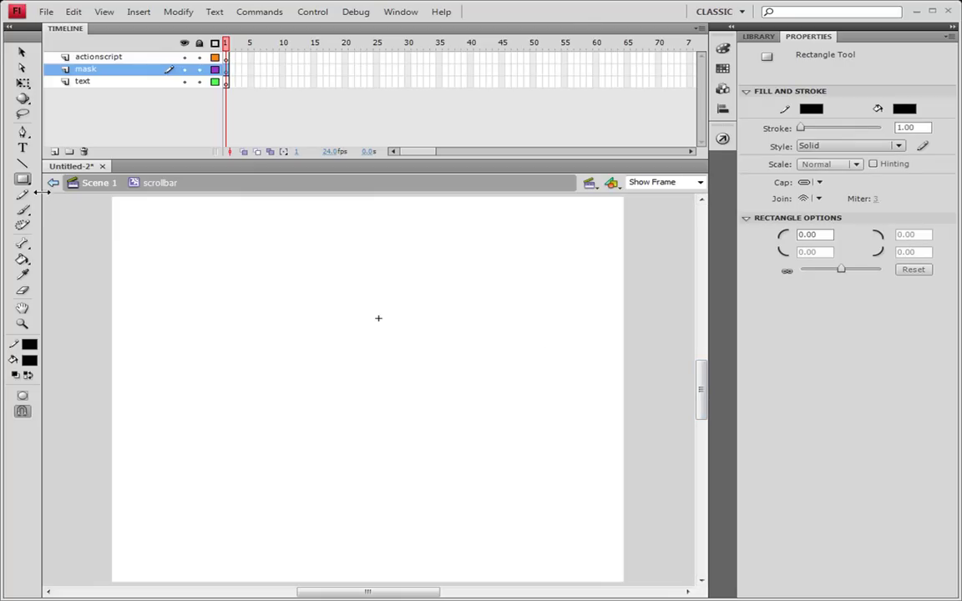
{"action": "left_click_drag", "start_coordinate": [41, 193], "coordinate": [701, 594]}
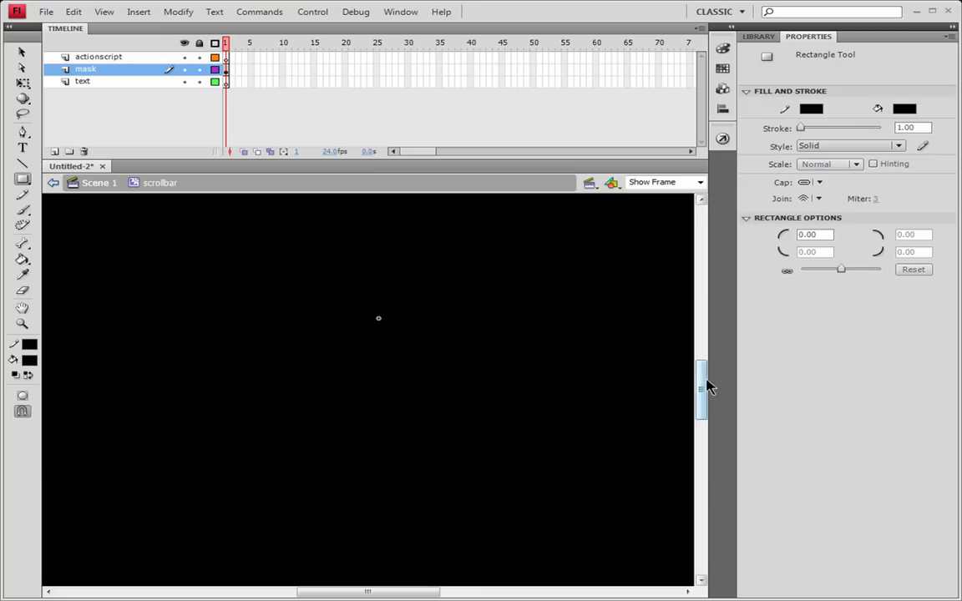
{"action": "mouse_move", "coordinate": [699, 382]}
{"action": "left_mouse_down"}
{"action": "mouse_move", "coordinate": [699, 403]}
{"action": "mouse_move", "coordinate": [702, 382]}
{"action": "mouse_move", "coordinate": [703, 391]}
{"action": "left_mouse_up"}
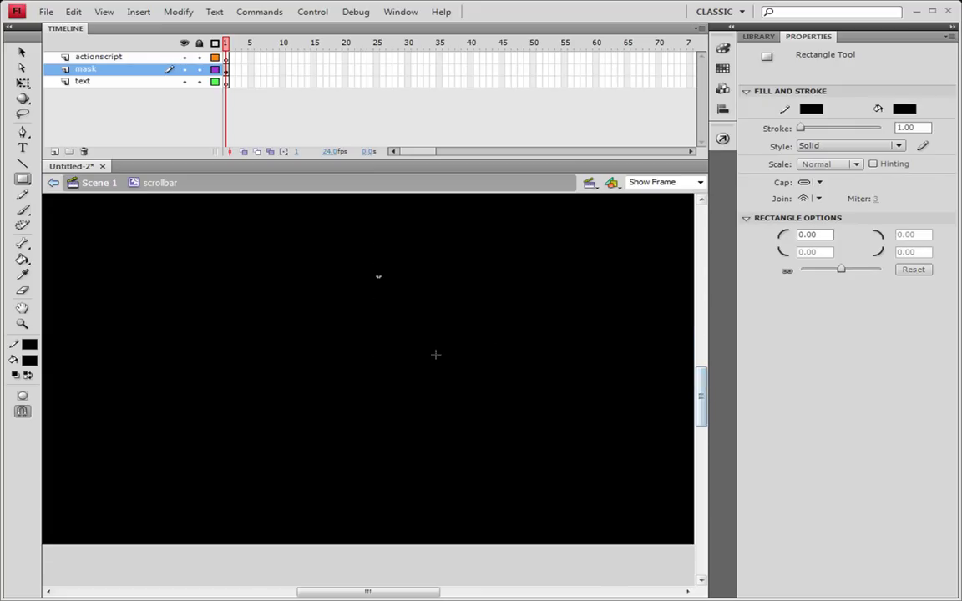
{"action": "key", "text": "v"}
{"action": "left_click", "coordinate": [267, 349]}
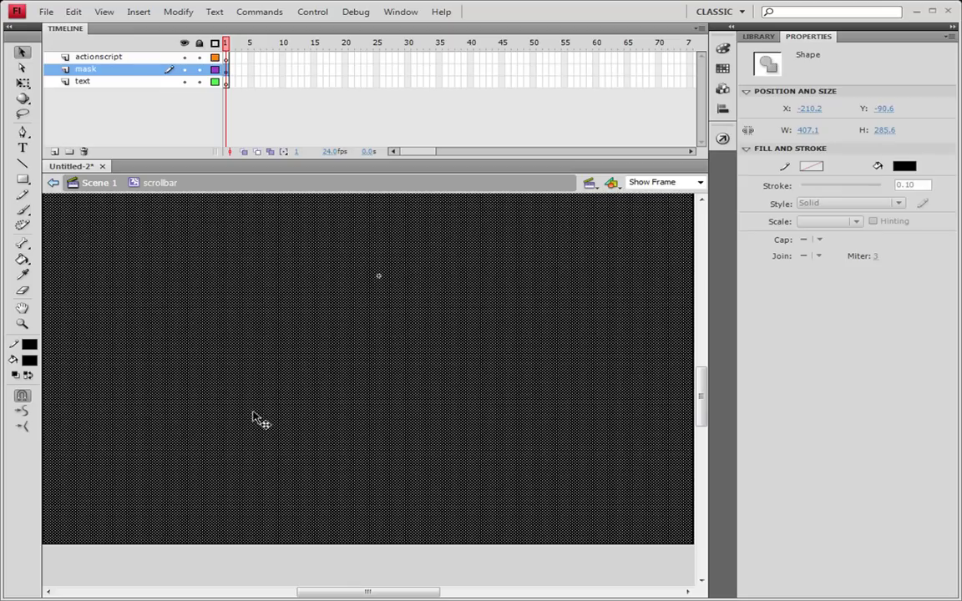
{"action": "key", "text": "Delete"}
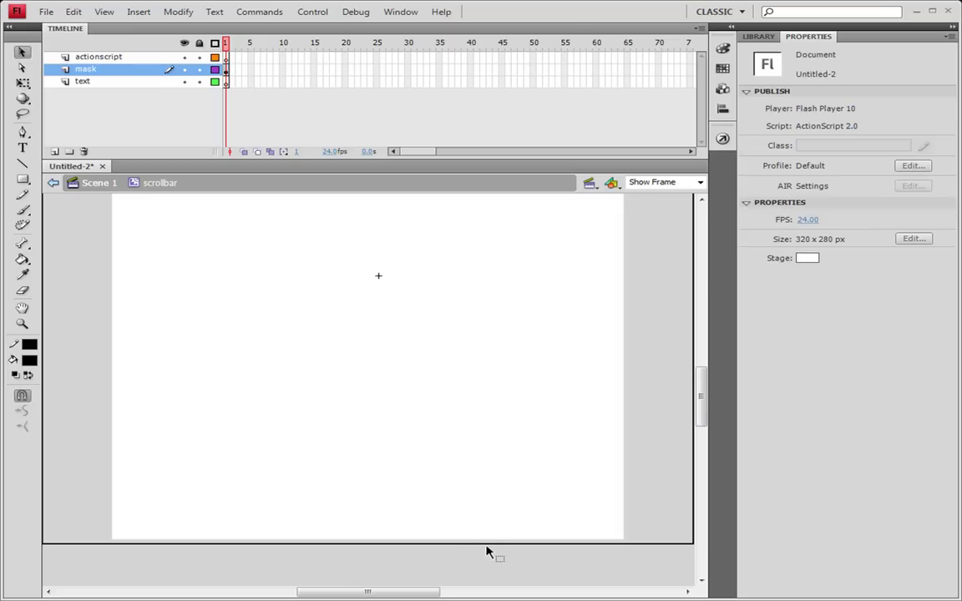
{"action": "double_click", "coordinate": [491, 545]}
{"action": "key", "text": "Delete"}
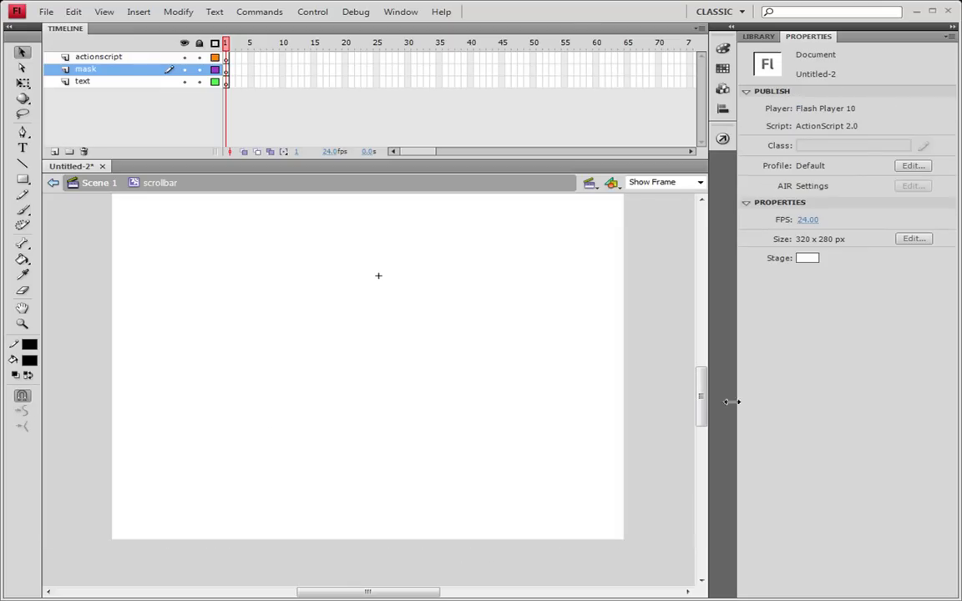
{"action": "left_click_drag", "start_coordinate": [699, 394], "coordinate": [701, 388]}
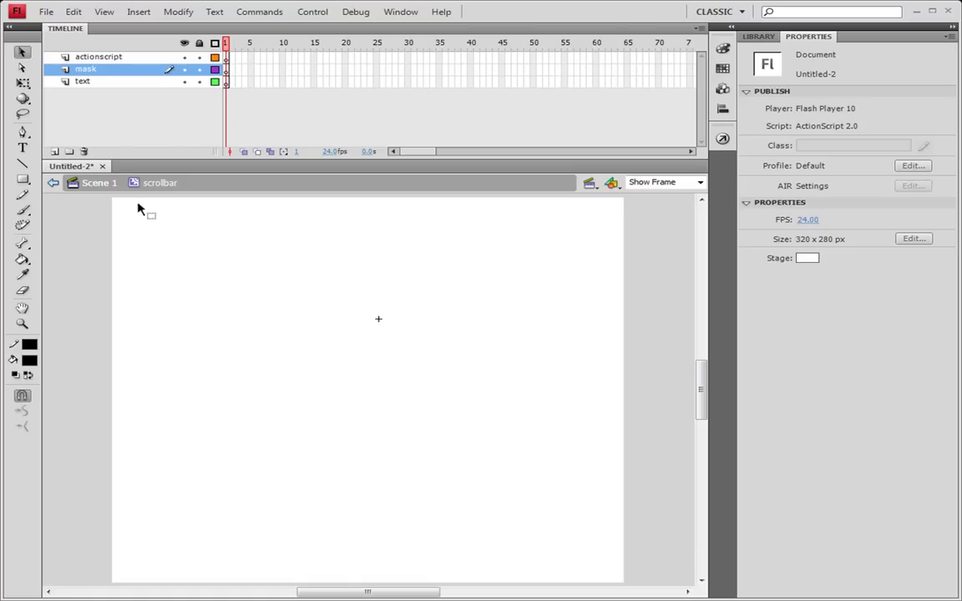
Draw a large black rectangle over the stage on the mask layer and remove its outline.
{"action": "left_click", "coordinate": [21, 179]}
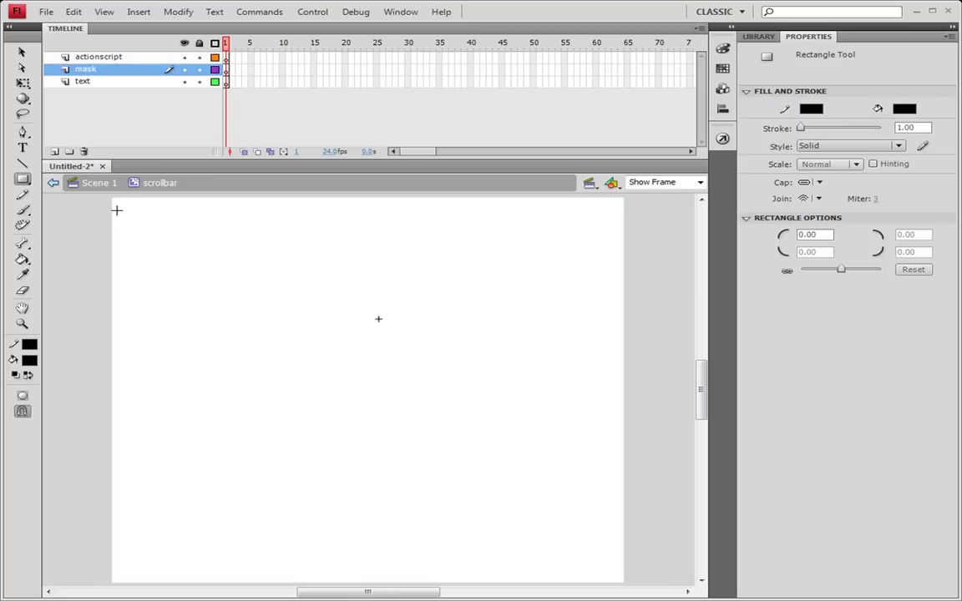
{"action": "left_click_drag", "start_coordinate": [121, 207], "coordinate": [589, 574]}
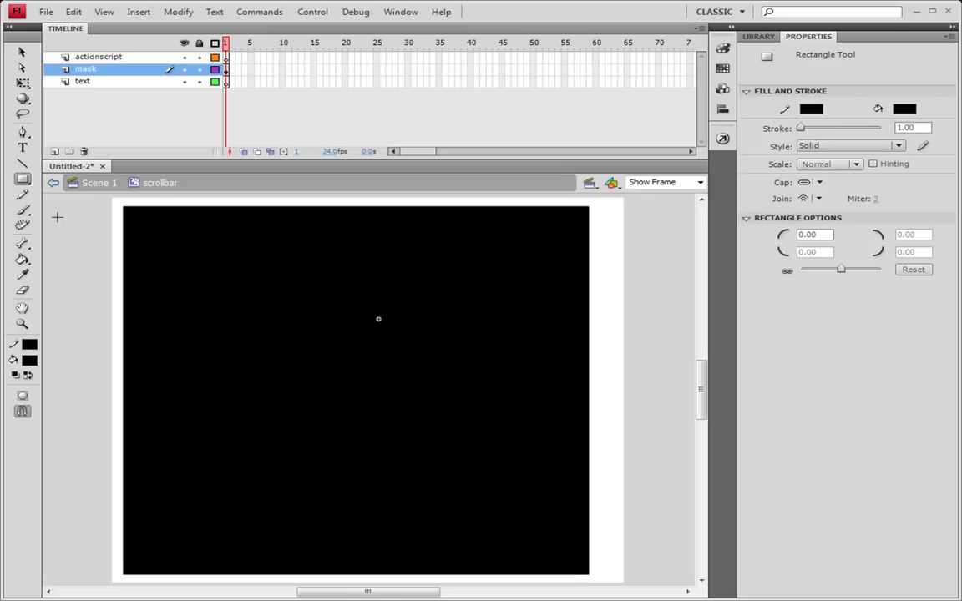
{"action": "left_click", "coordinate": [22, 55]}
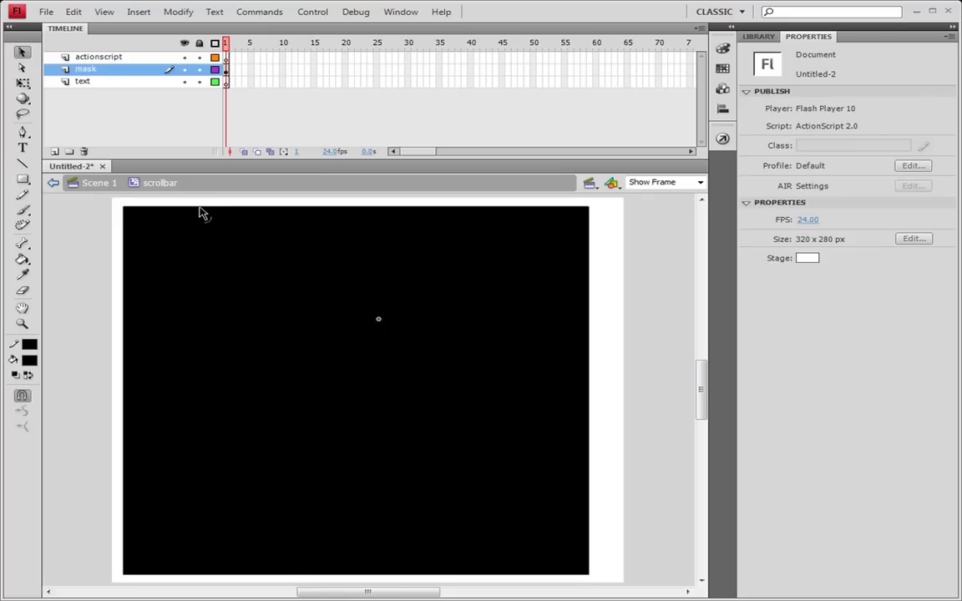
{"action": "left_click", "coordinate": [200, 207]}
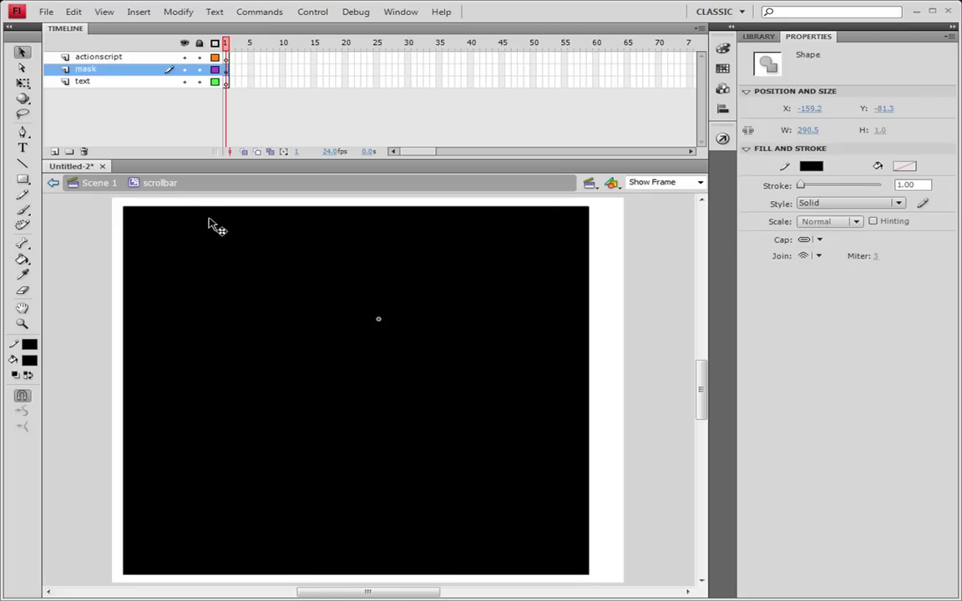
{"action": "double_click", "coordinate": [253, 213]}
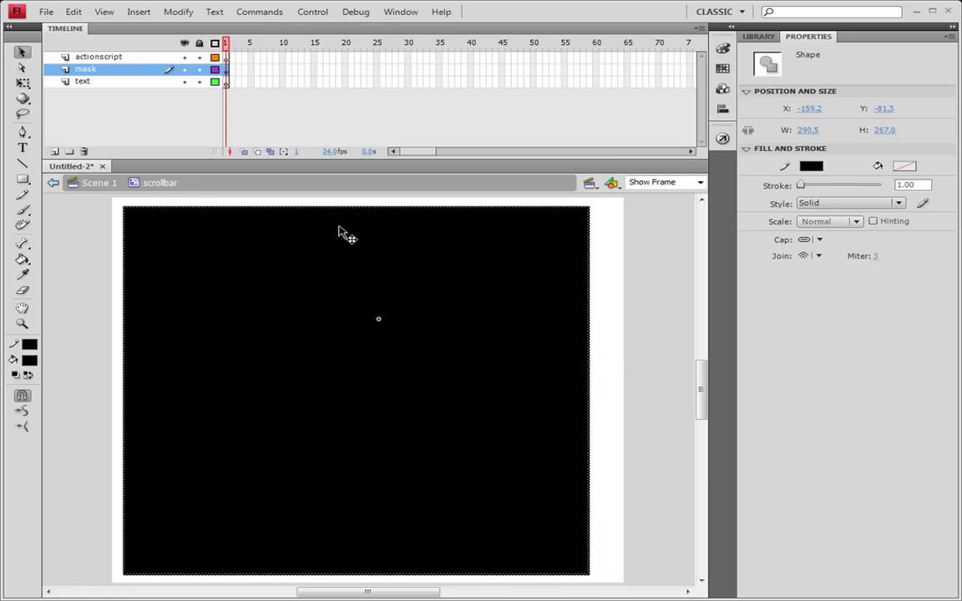
{"action": "key", "text": "Escape"}
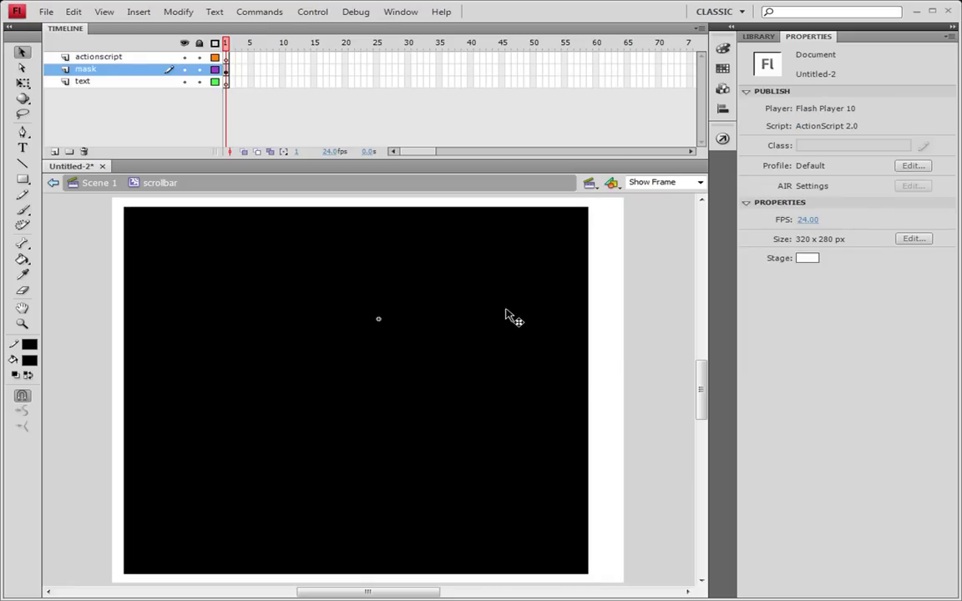
Convert the rectangle to a Movie Clip named 'mask' and open it for editing.
{"action": "right_click", "coordinate": [235, 250]}
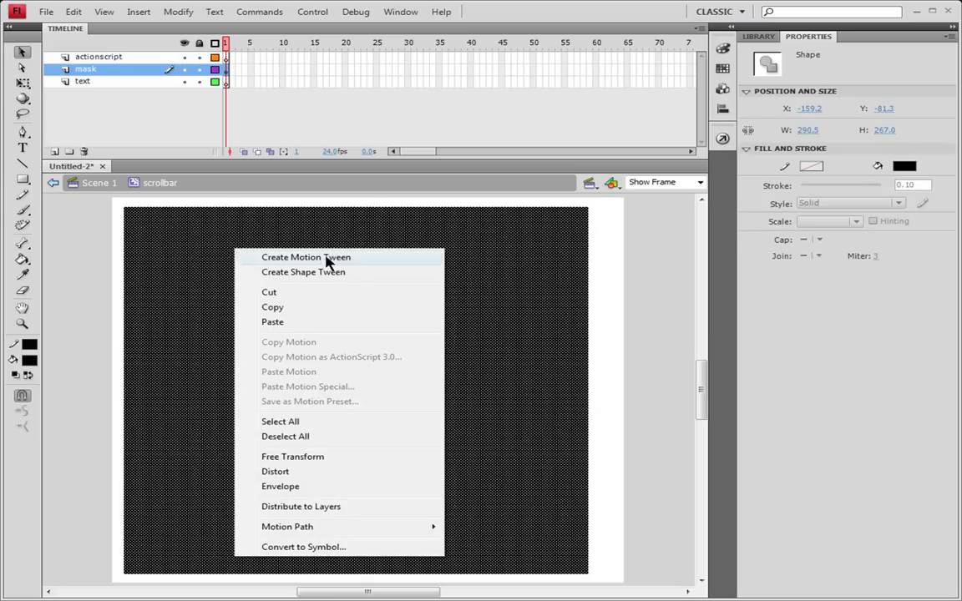
{"action": "left_click", "coordinate": [306, 548]}
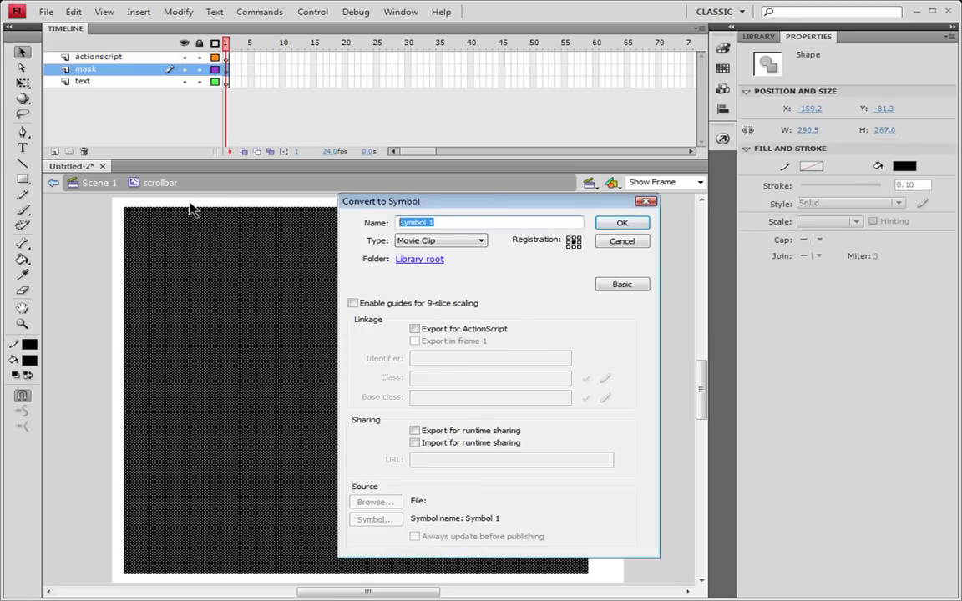
{"action": "type", "text": "ma"}
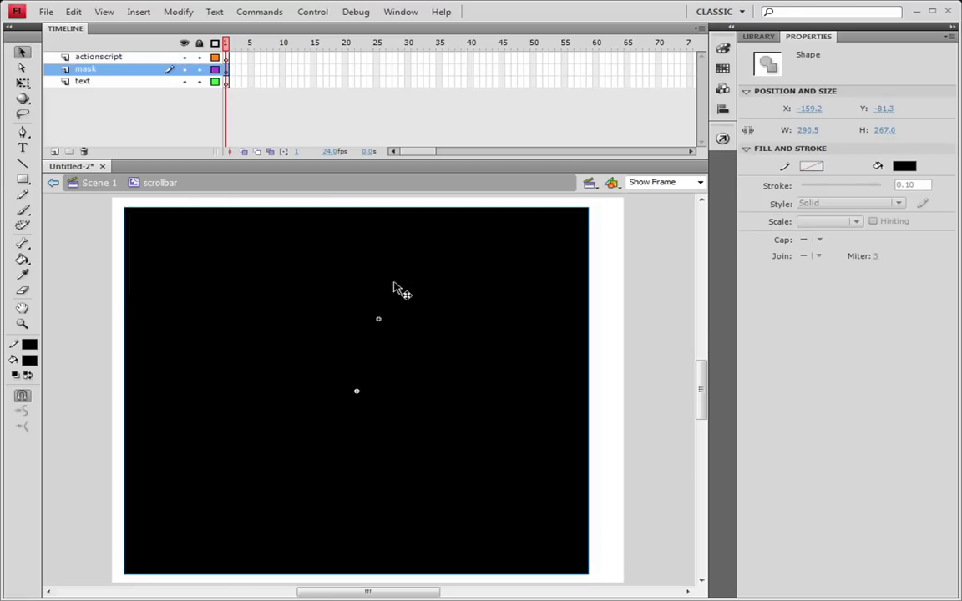
{"action": "left_click", "coordinate": [621, 223]}
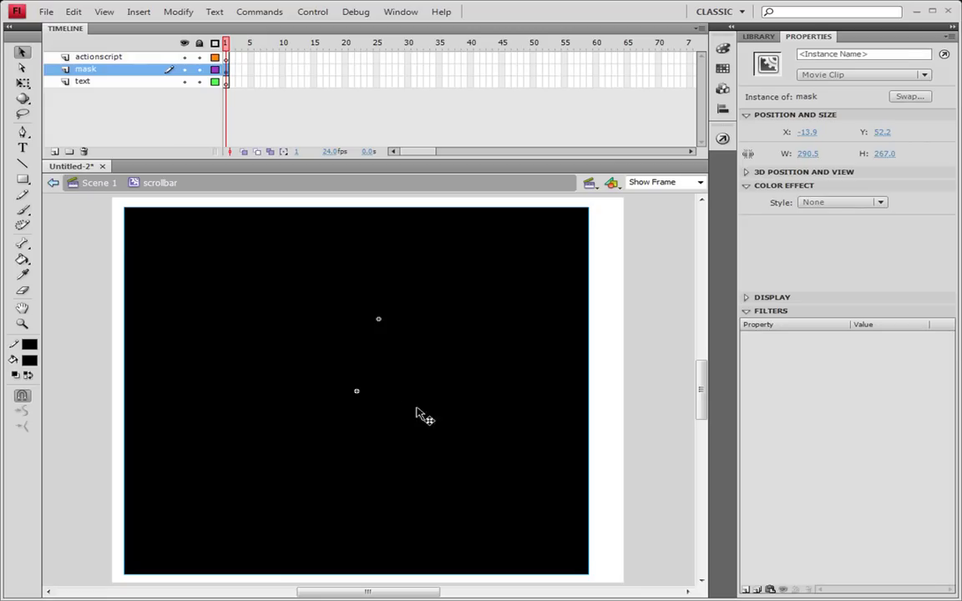
{"action": "double_click", "coordinate": [467, 361]}
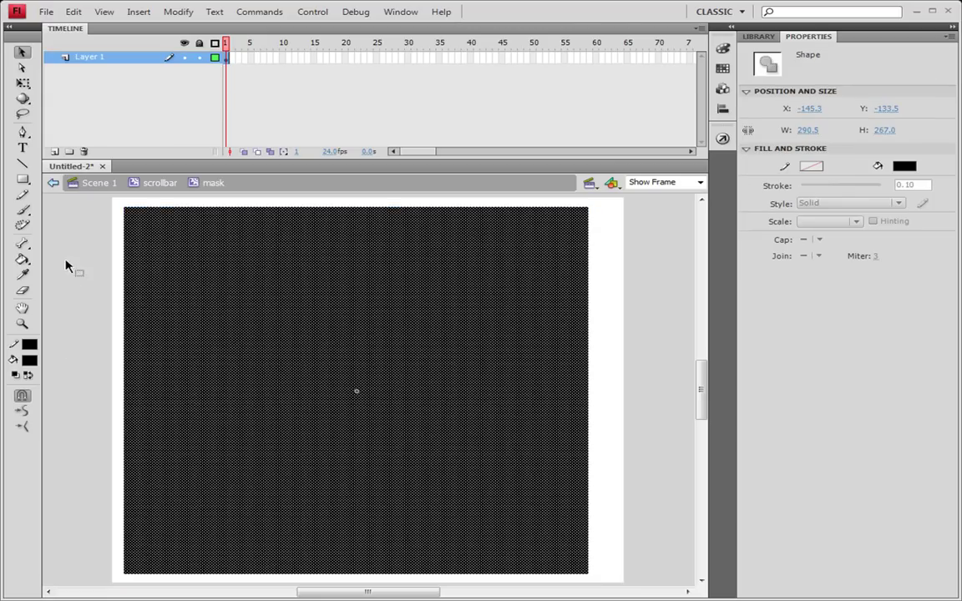
Change the rectangle's fill from black to green (#009900).
{"action": "left_click", "coordinate": [69, 265]}
{"action": "left_click", "coordinate": [174, 221]}
{"action": "left_click", "coordinate": [29, 360]}
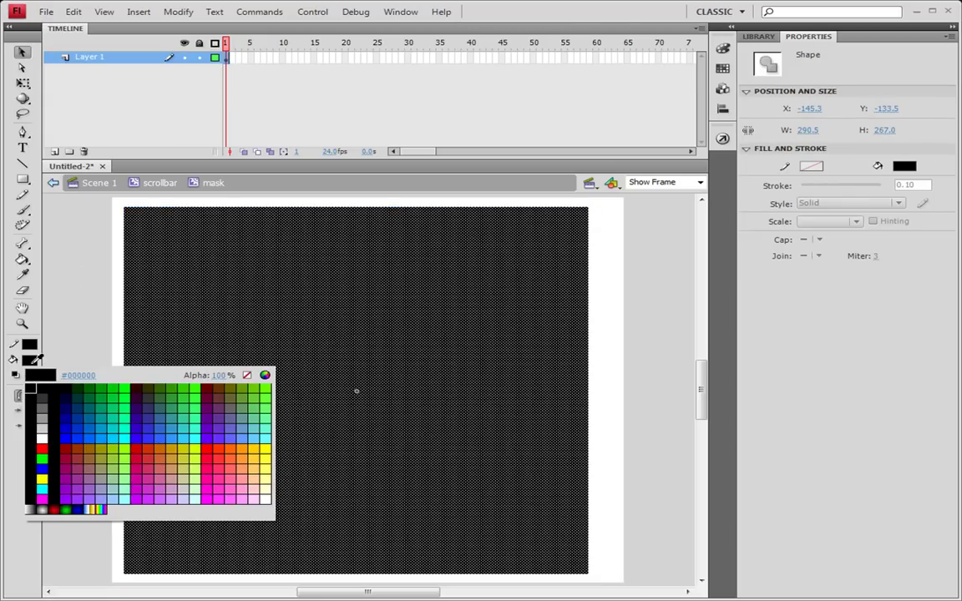
{"action": "left_click", "coordinate": [123, 349]}
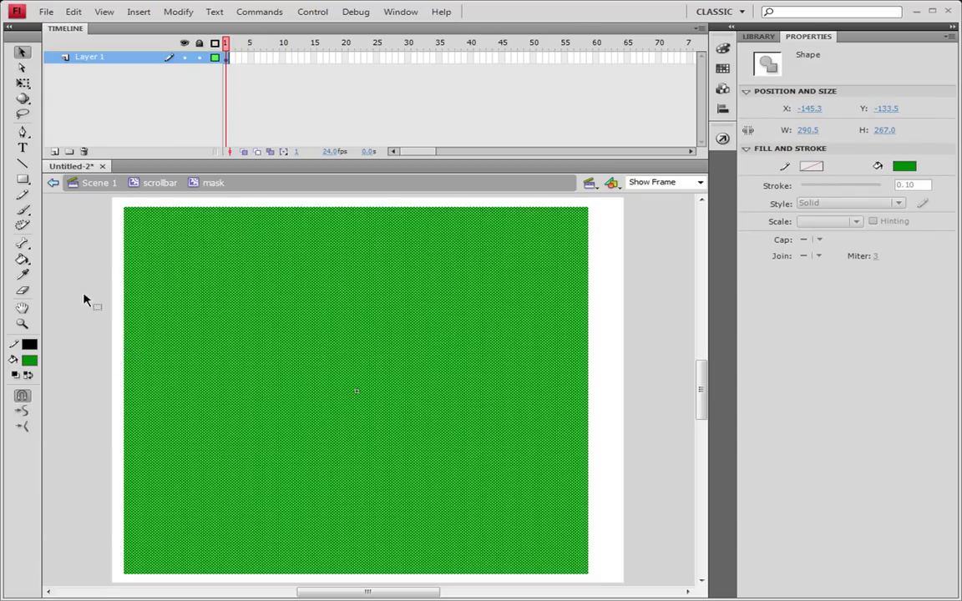
{"action": "left_click", "coordinate": [108, 260]}
Revisit the fill swatch's alpha value, then keep the green fill solid and deselect.
{"action": "left_click", "coordinate": [380, 334]}
{"action": "left_click", "coordinate": [29, 360]}
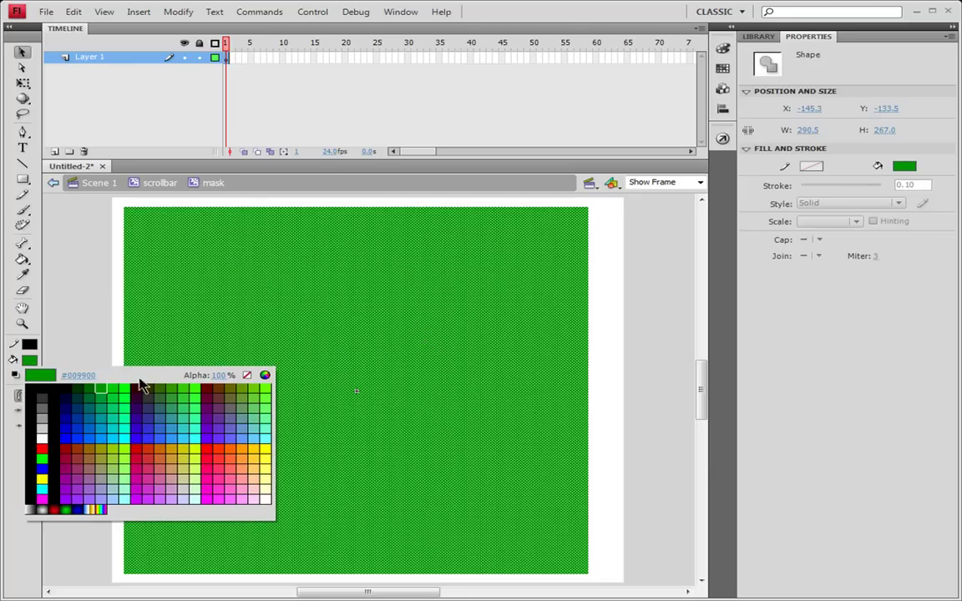
{"action": "left_click", "coordinate": [219, 376]}
{"action": "type", "text": "100"}
{"action": "key", "text": "BackSpace"}
{"action": "key", "text": "BackSpace"}
{"action": "type", "text": "45"}
{"action": "key", "text": "Return"}
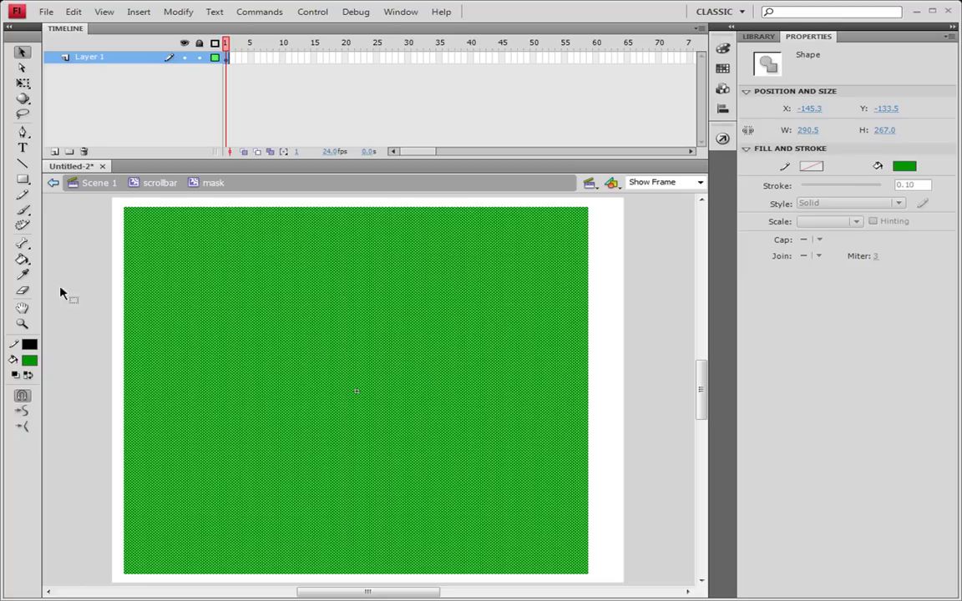
{"action": "left_click", "coordinate": [79, 321]}
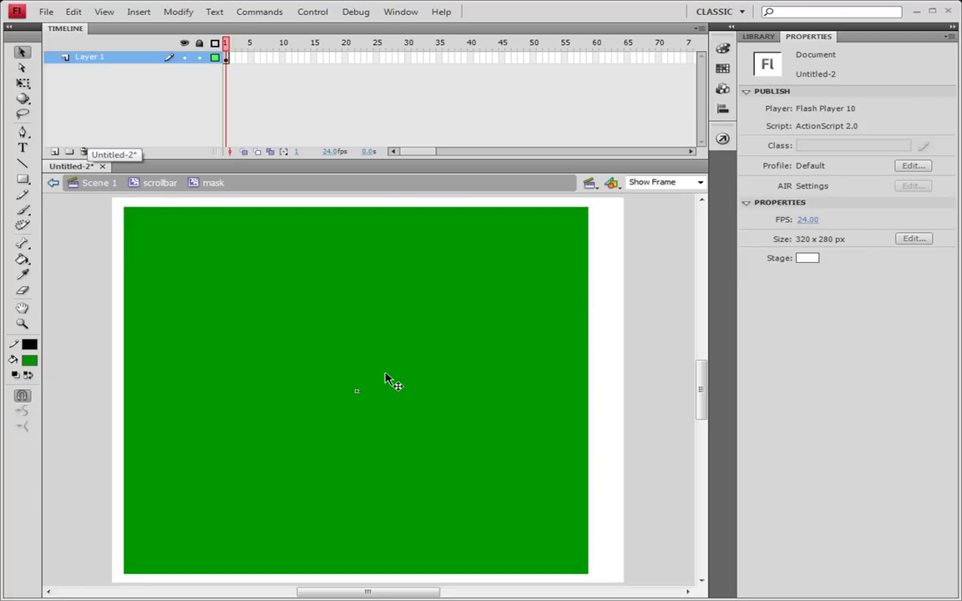
Return to the scrollbar clip and give the mask clip the instance name 'mask'.
{"action": "double_click", "coordinate": [97, 204]}
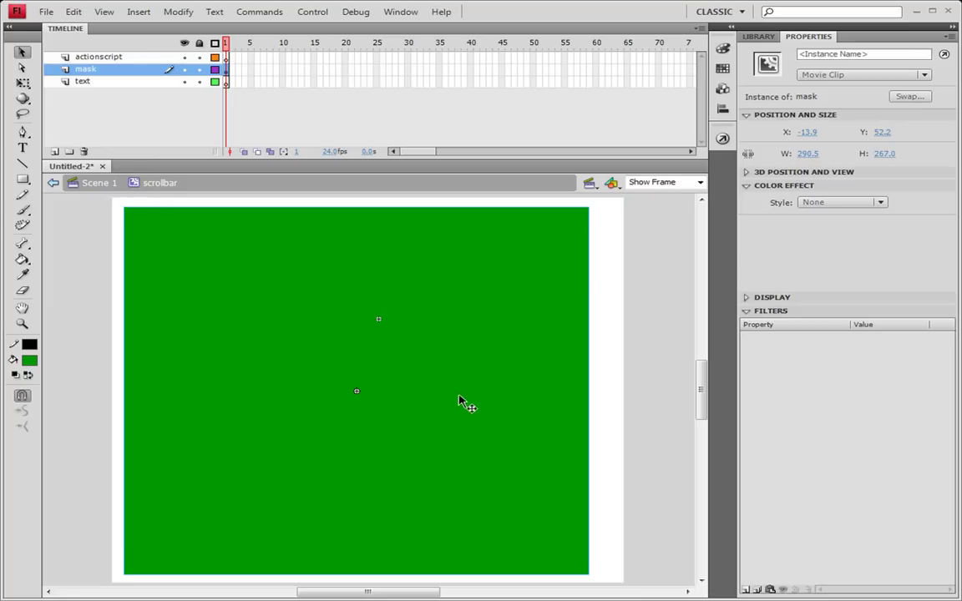
{"action": "left_click", "coordinate": [115, 59]}
{"action": "left_click", "coordinate": [118, 68]}
{"action": "left_click", "coordinate": [402, 12]}
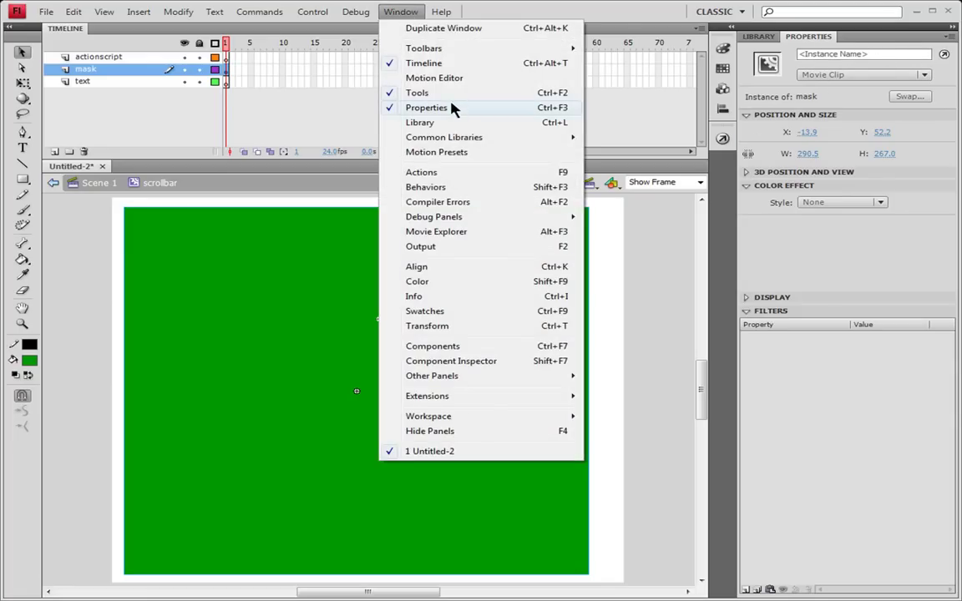
{"action": "left_click", "coordinate": [849, 51]}
{"action": "left_click", "coordinate": [844, 53]}
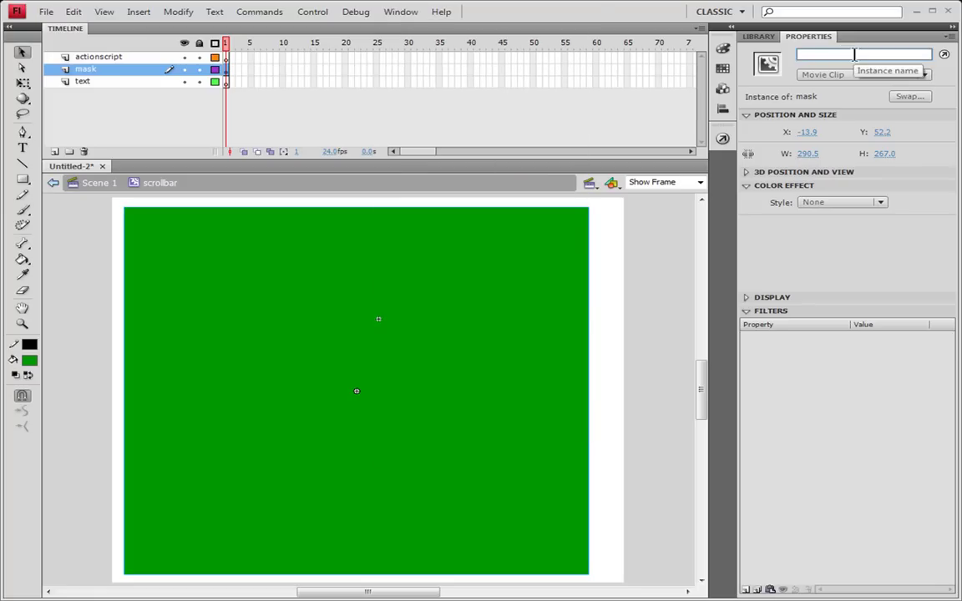
{"action": "type", "text": "mask"}
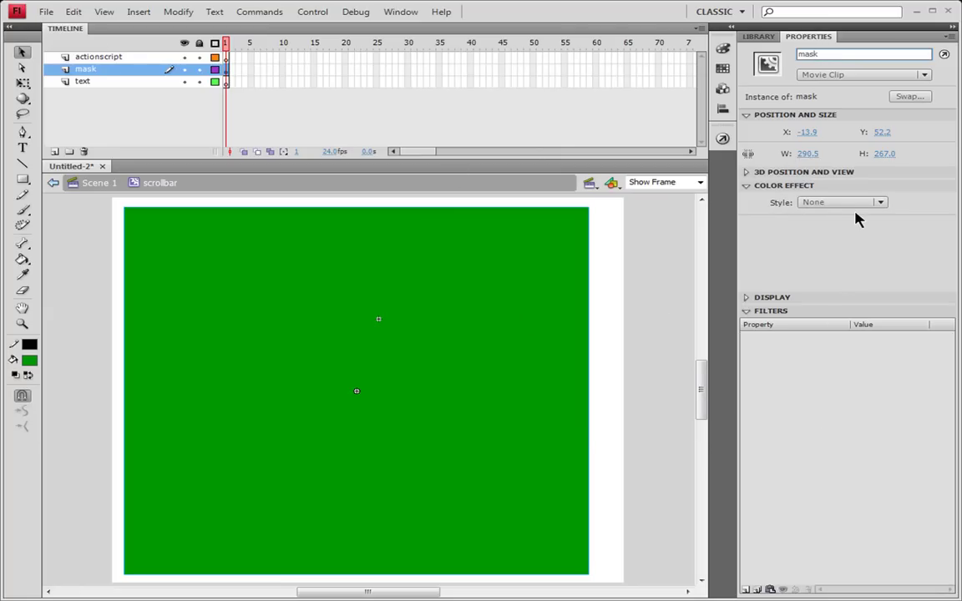
Apply an Alpha color effect at 0% to the mask instance.
{"action": "left_click", "coordinate": [814, 205]}
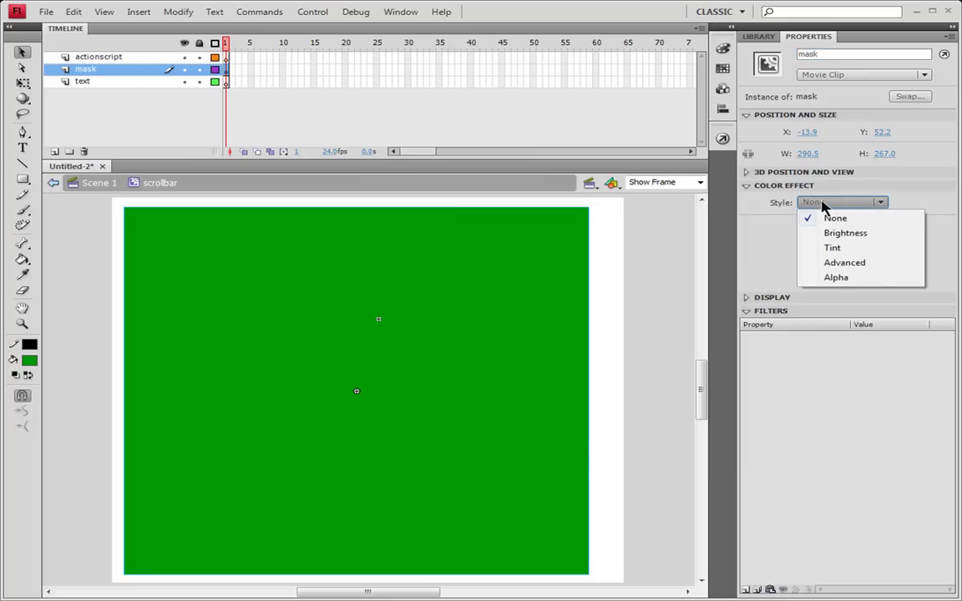
{"action": "left_click", "coordinate": [832, 277]}
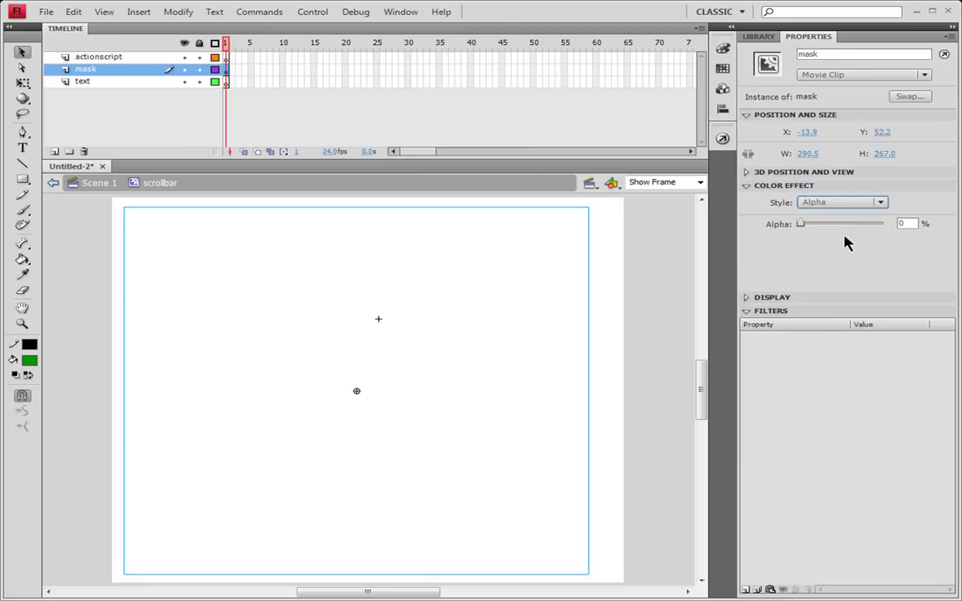
{"action": "left_click_drag", "start_coordinate": [879, 230], "coordinate": [801, 237]}
Check that the invisible mask clip can't be selected, then select the actionscript layer.
{"action": "left_click", "coordinate": [629, 369]}
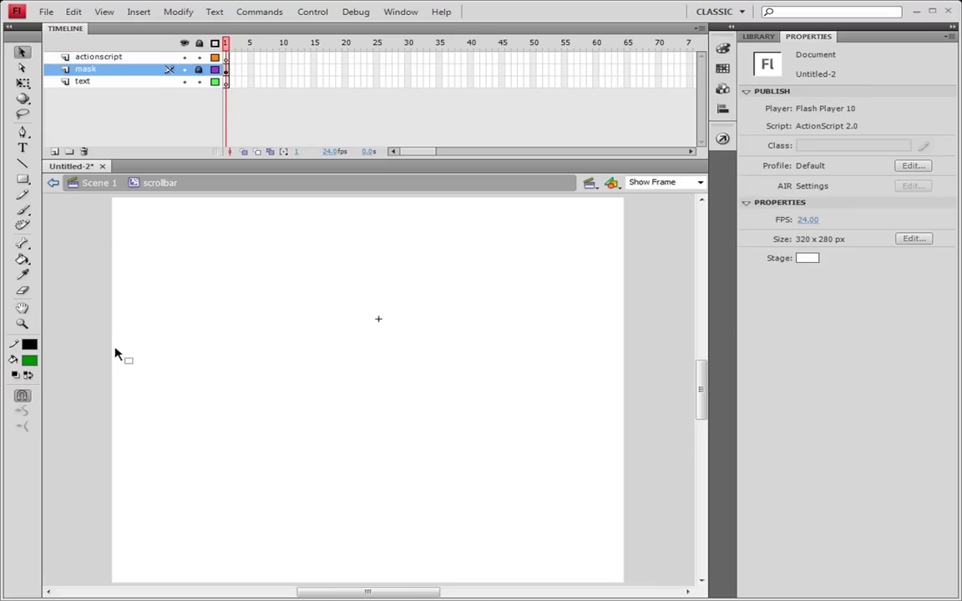
{"action": "left_click_drag", "start_coordinate": [658, 413], "coordinate": [172, 318]}
{"action": "left_click_drag", "start_coordinate": [43, 238], "coordinate": [663, 533]}
{"action": "left_click_drag", "start_coordinate": [653, 431], "coordinate": [25, 284]}
{"action": "left_click_drag", "start_coordinate": [49, 224], "coordinate": [262, 345]}
{"action": "left_click_drag", "start_coordinate": [627, 424], "coordinate": [36, 281]}
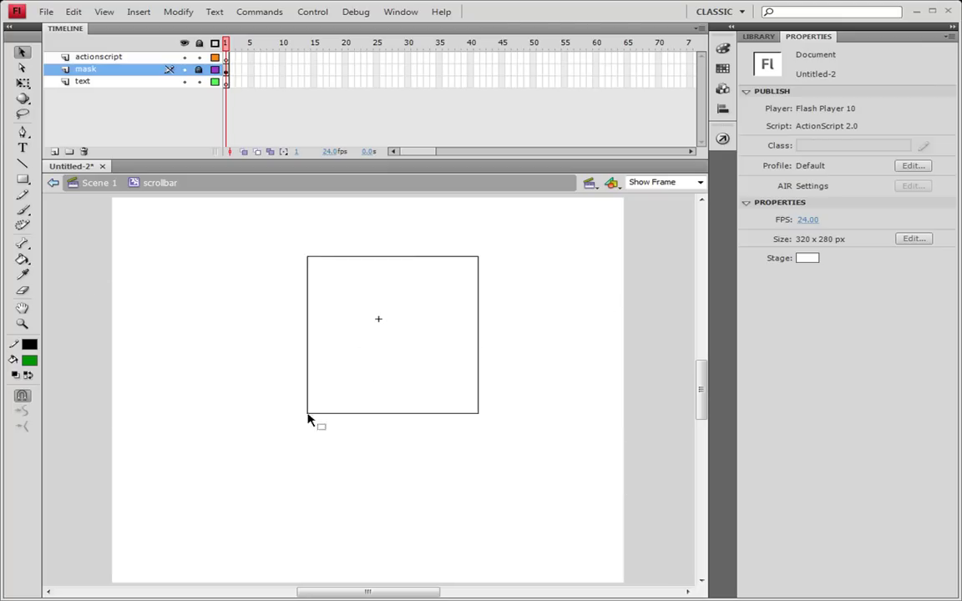
{"action": "left_click", "coordinate": [127, 81]}
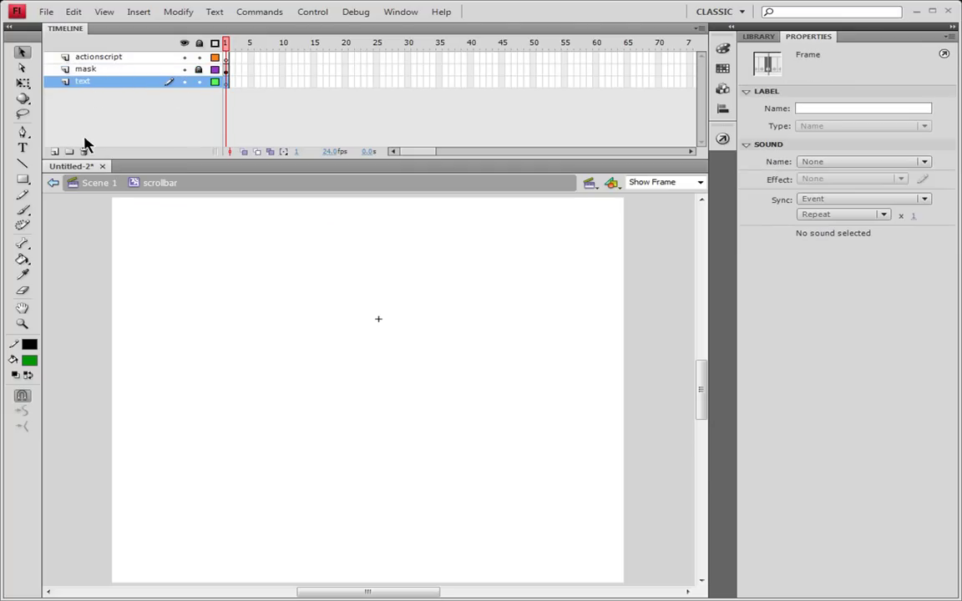
{"action": "left_click", "coordinate": [129, 60]}
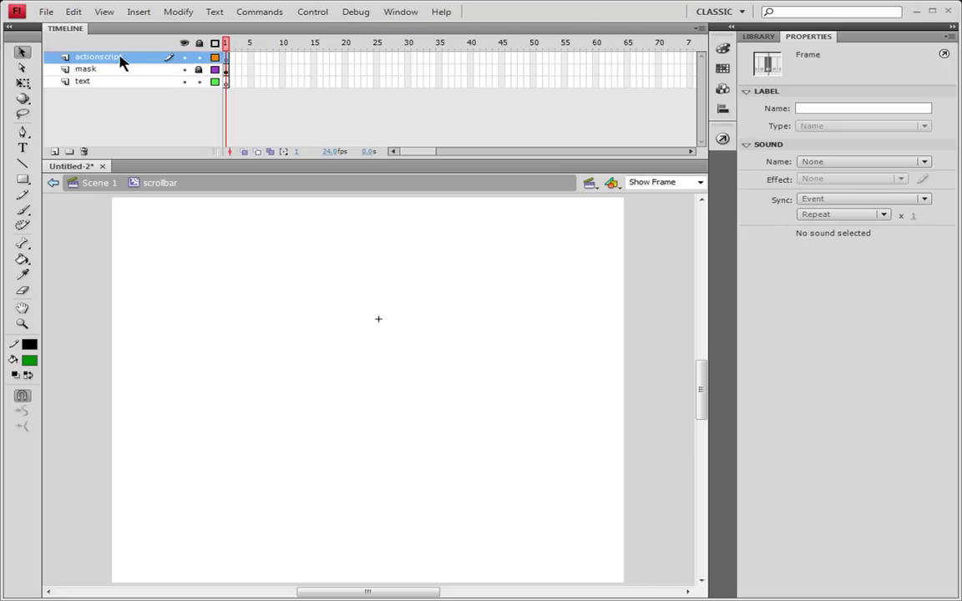
Draw a tall grey bar near the stage's right edge and delete its outline.
{"action": "left_click", "coordinate": [23, 179]}
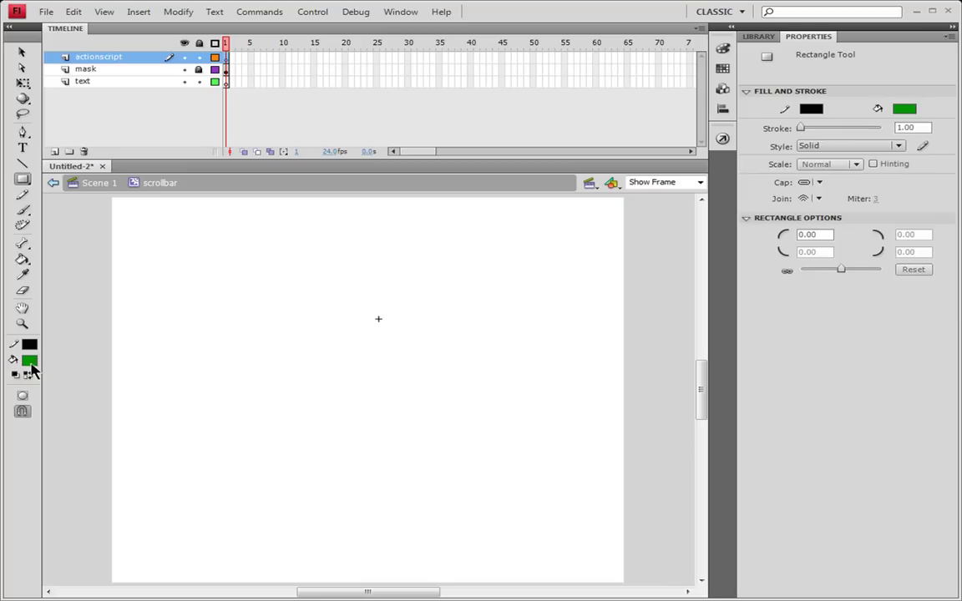
{"action": "left_click", "coordinate": [31, 362]}
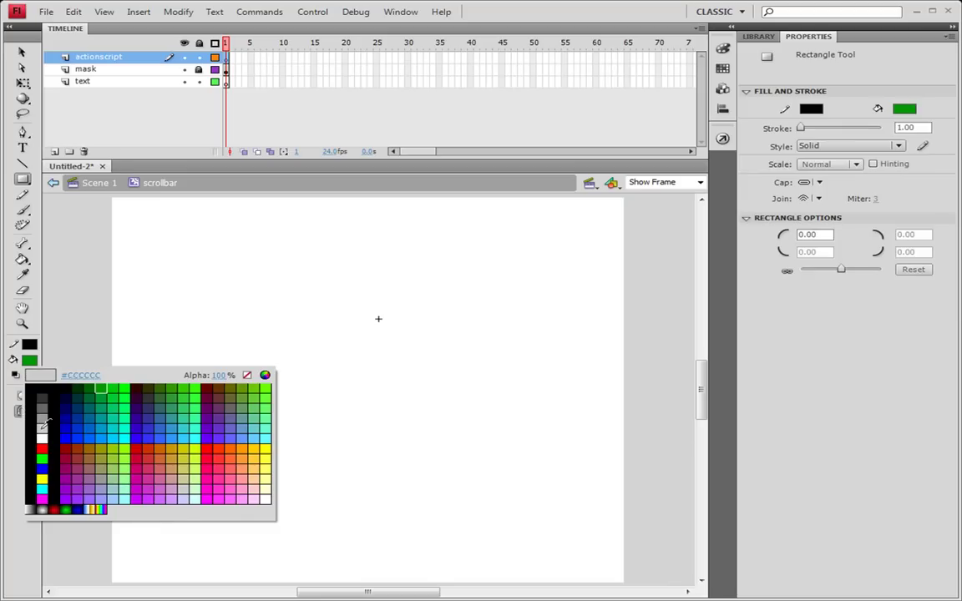
{"action": "left_click", "coordinate": [40, 409]}
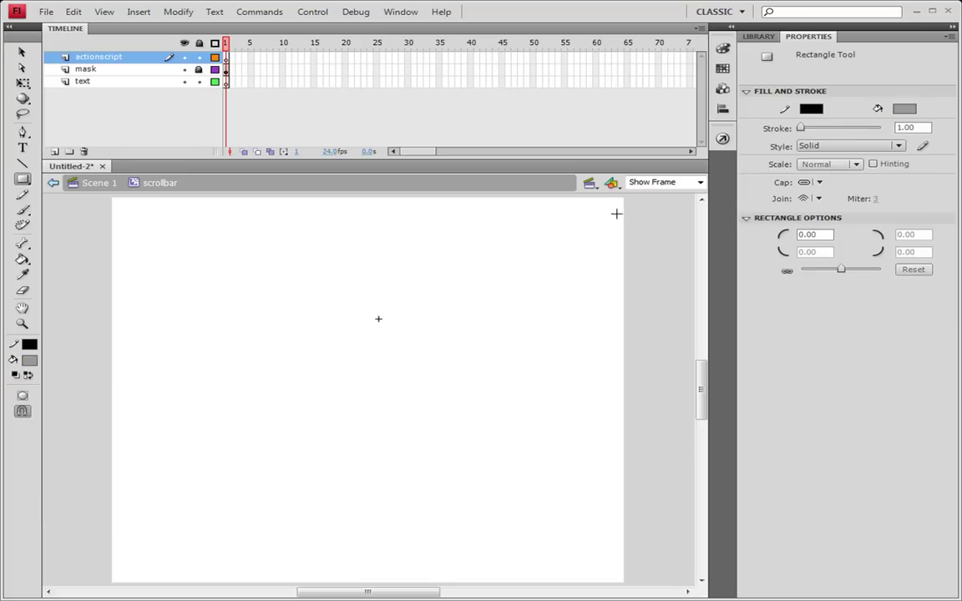
{"action": "left_click_drag", "start_coordinate": [540, 208], "coordinate": [566, 381]}
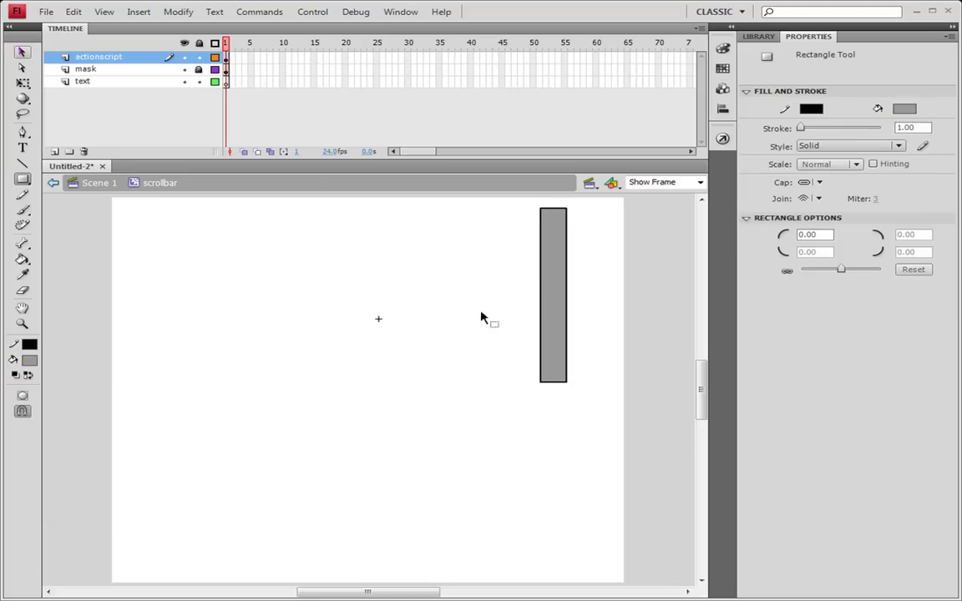
{"action": "left_click", "coordinate": [22, 52]}
{"action": "double_click", "coordinate": [546, 383]}
{"action": "key", "text": "Delete"}
Set the grey bar's width to 7 and height to 250.1.
{"action": "left_click", "coordinate": [554, 278]}
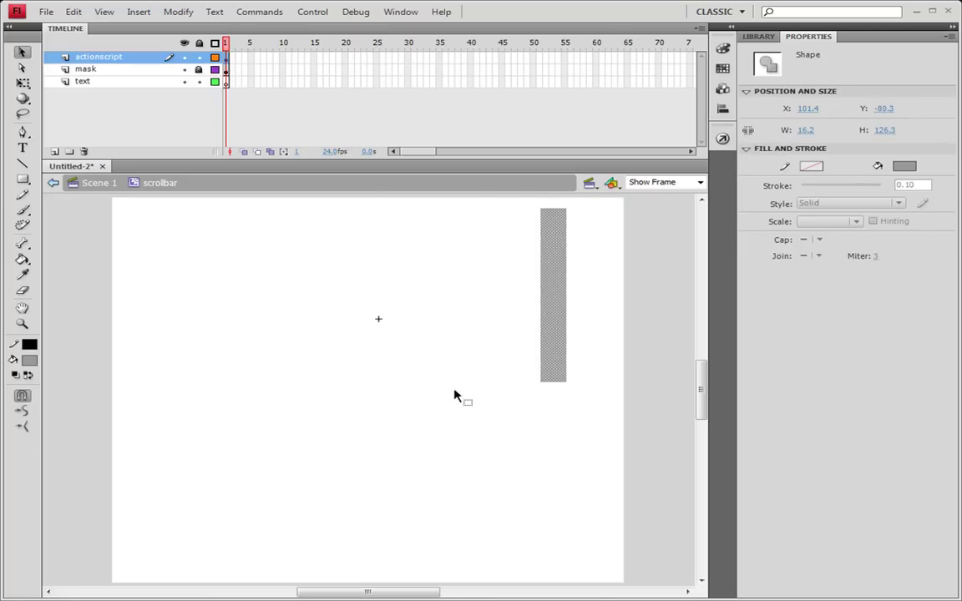
{"action": "left_click", "coordinate": [885, 130]}
{"action": "left_click", "coordinate": [803, 129]}
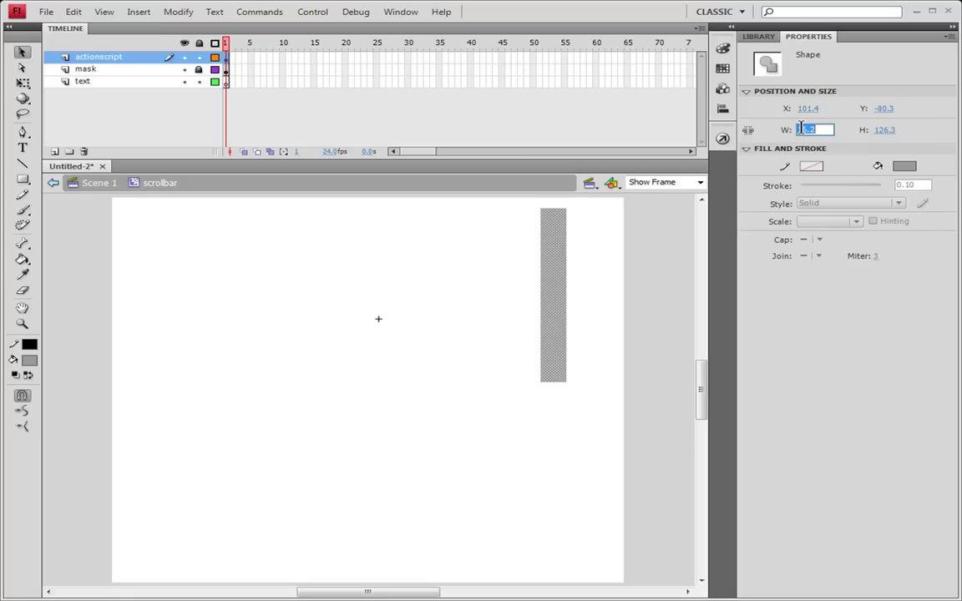
{"action": "type", "text": "7"}
{"action": "key", "text": "Return"}
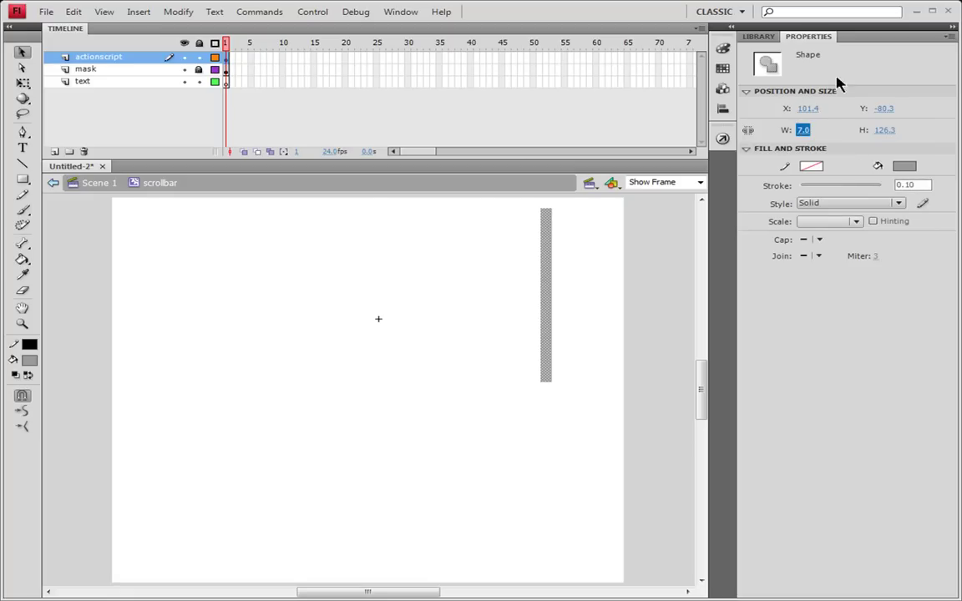
{"action": "left_click", "coordinate": [881, 131]}
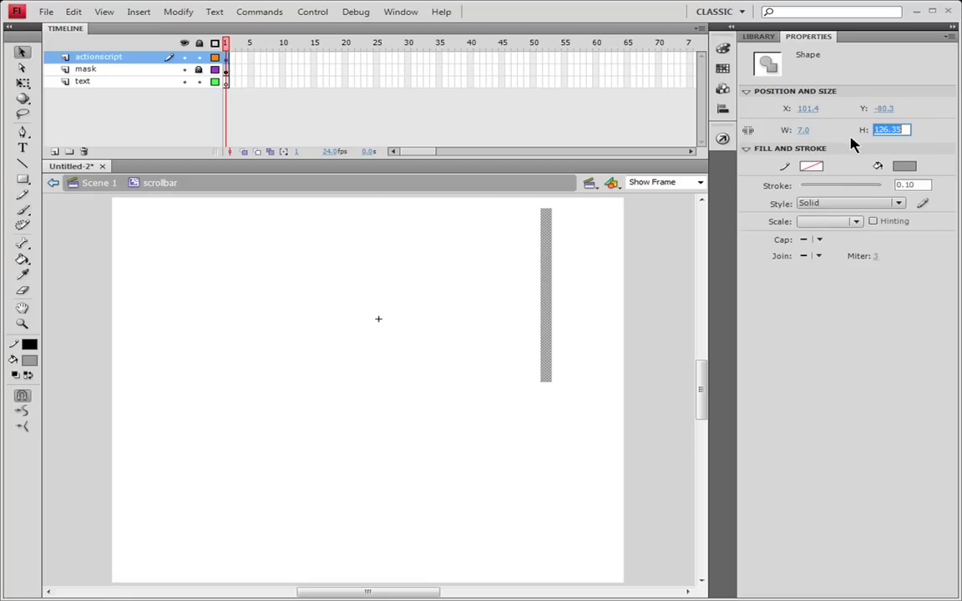
{"action": "type", "text": "250.1"}
{"action": "key", "text": "Return"}
Move the grey track to the stage's right edge (X 134.7, Y -73).
{"action": "left_click", "coordinate": [556, 242]}
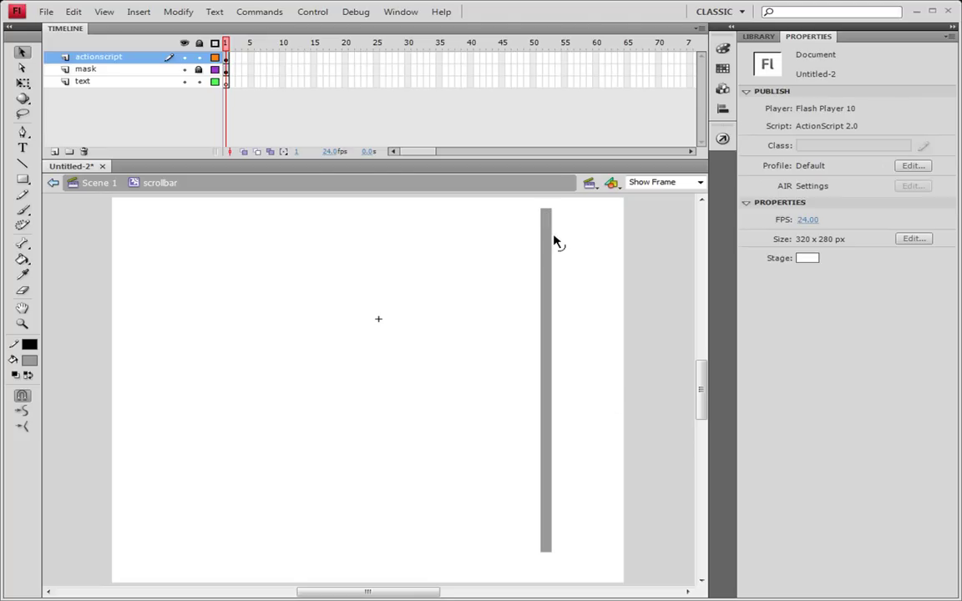
{"action": "left_click_drag", "start_coordinate": [550, 244], "coordinate": [605, 250]}
{"action": "left_click", "coordinate": [624, 243]}
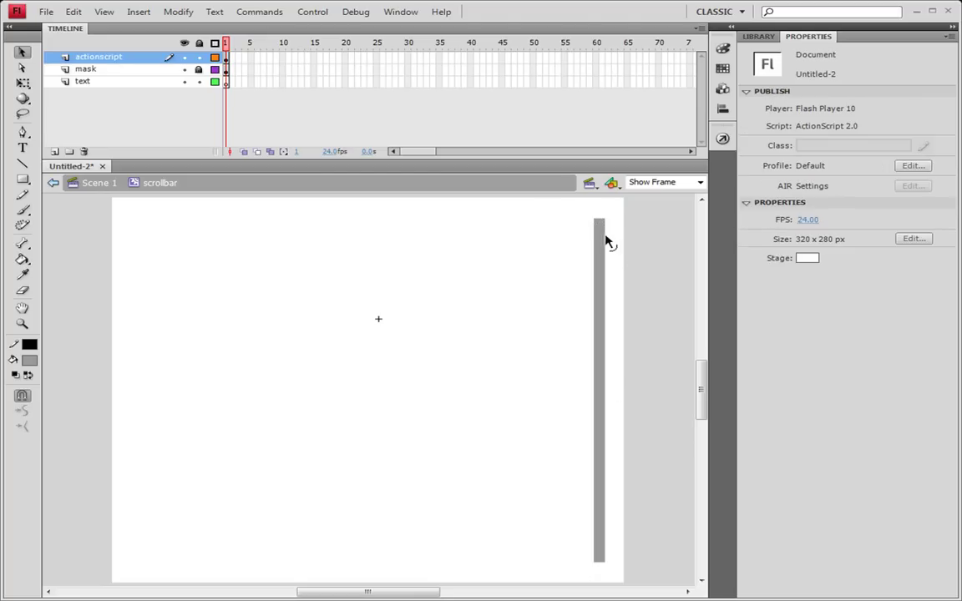
Copy and paste the grey track, placing the copy to its left.
{"action": "left_click", "coordinate": [602, 262]}
{"action": "right_click", "coordinate": [602, 260]}
{"action": "left_click", "coordinate": [639, 317]}
{"action": "right_click", "coordinate": [640, 301]}
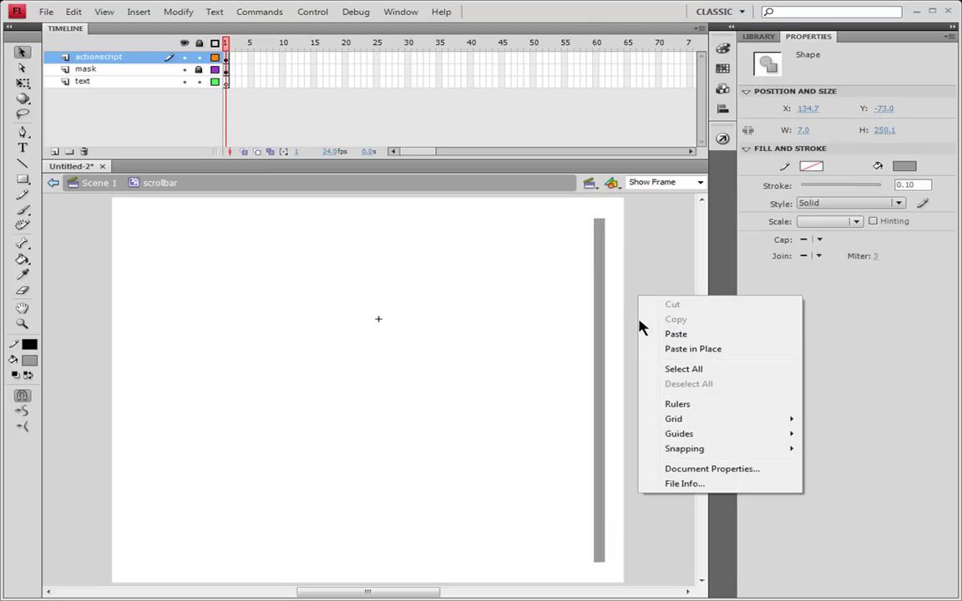
{"action": "left_click", "coordinate": [668, 334]}
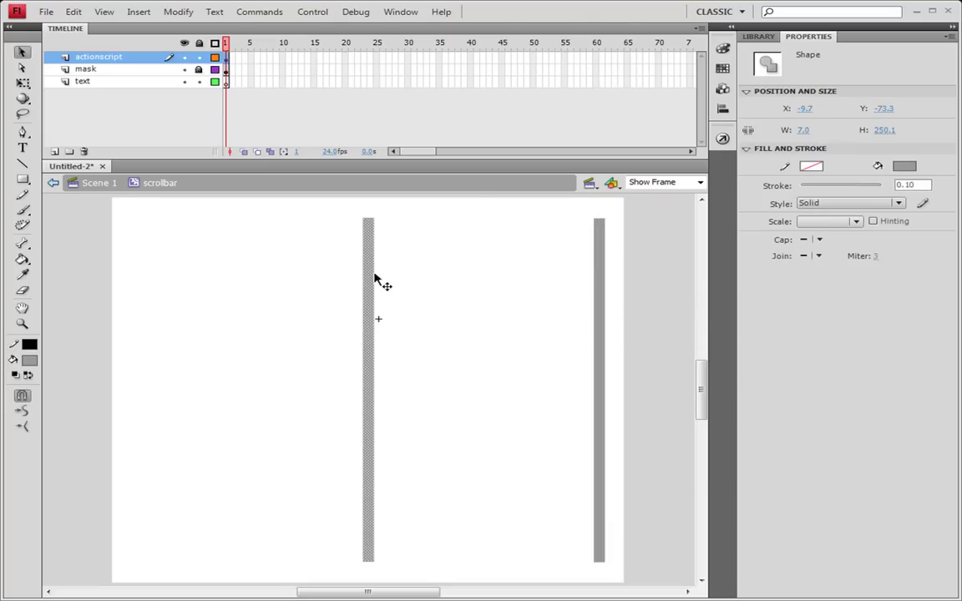
{"action": "left_click_drag", "start_coordinate": [375, 279], "coordinate": [503, 273]}
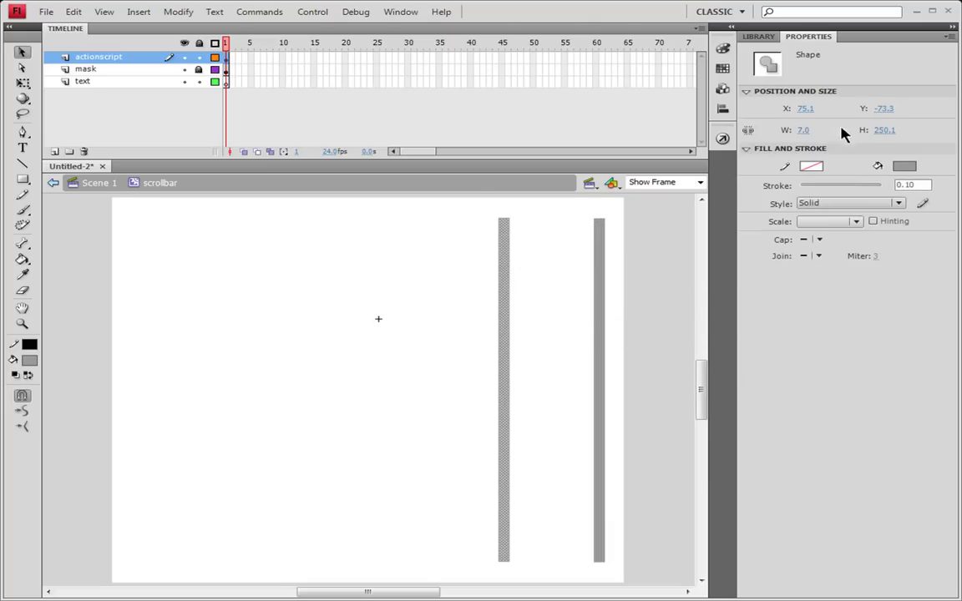
Shorten the copy to 55.1 tall and nudge it slightly lower.
{"action": "left_click", "coordinate": [882, 131]}
{"action": "type", "text": "55.1"}
{"action": "key", "text": "Return"}
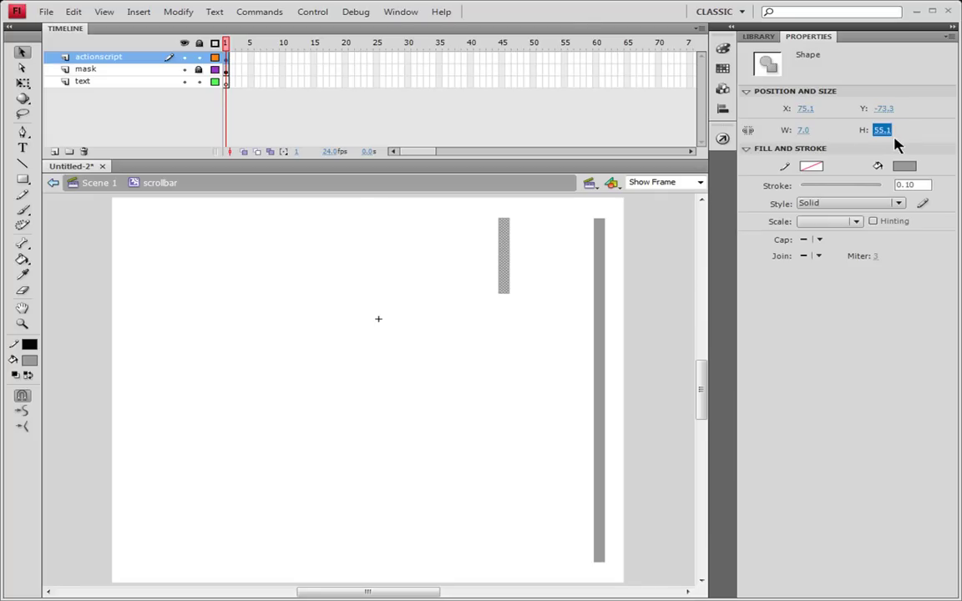
{"action": "left_click", "coordinate": [515, 311]}
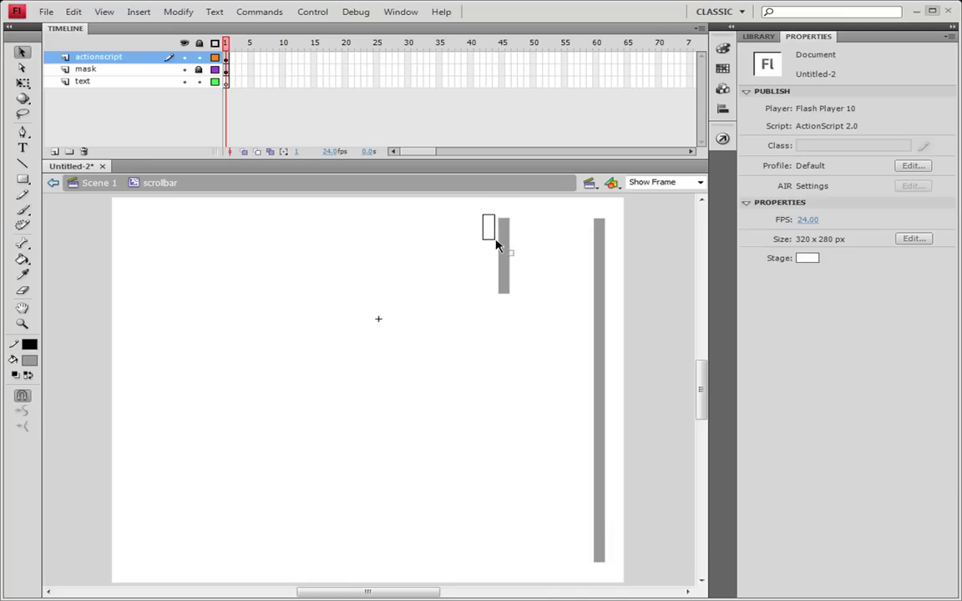
{"action": "left_click_drag", "start_coordinate": [507, 251], "coordinate": [507, 275]}
Darken the short bar's fill to #484848 in the Color panel.
{"action": "left_click", "coordinate": [722, 47]}
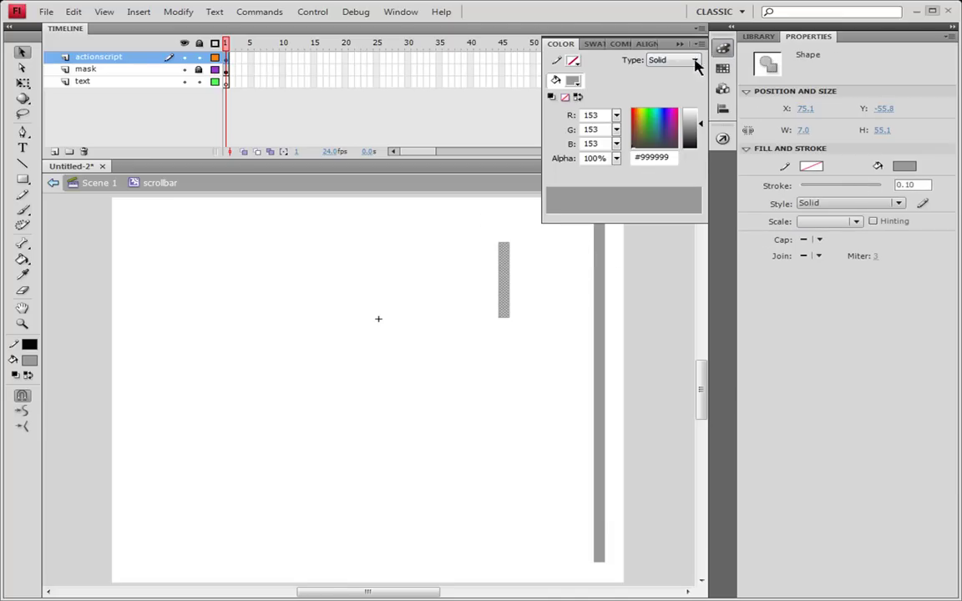
{"action": "left_click_drag", "start_coordinate": [699, 132], "coordinate": [699, 137]}
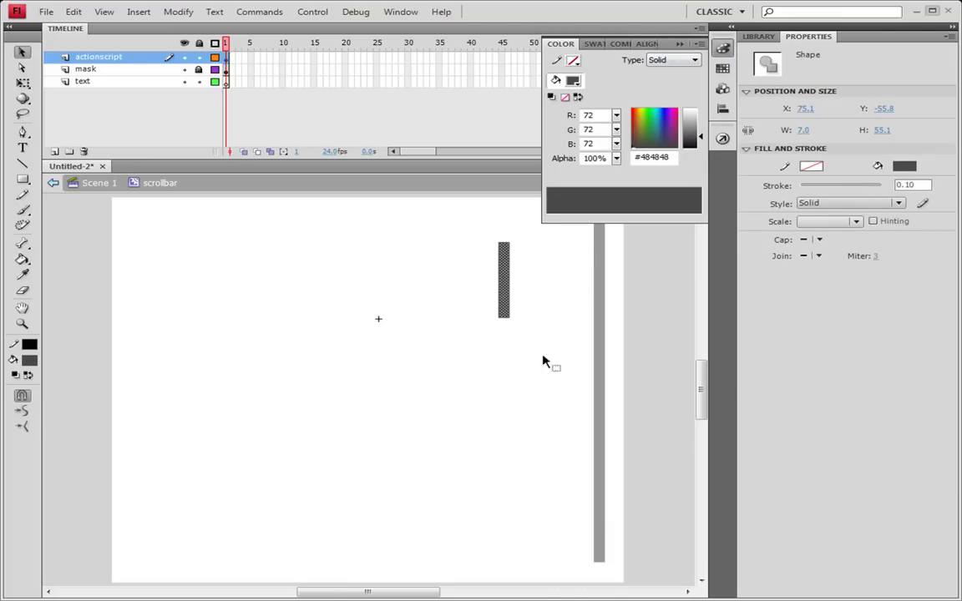
{"action": "left_click", "coordinate": [474, 262]}
{"action": "left_click_drag", "start_coordinate": [468, 238], "coordinate": [526, 332]}
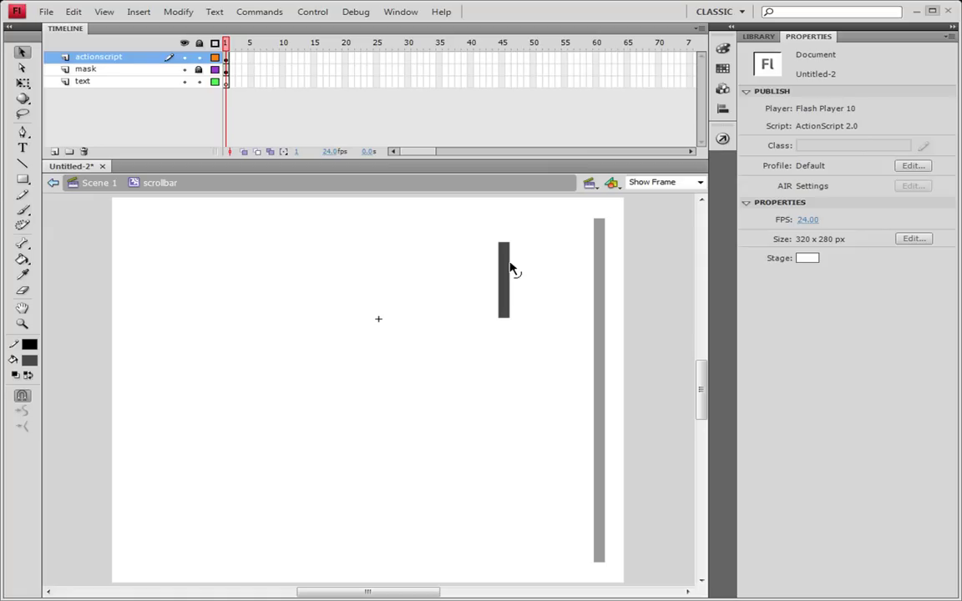
Convert the grey track into a movie clip symbol named scrollbarBG.
{"action": "right_click", "coordinate": [598, 231]}
{"action": "left_click", "coordinate": [647, 520]}
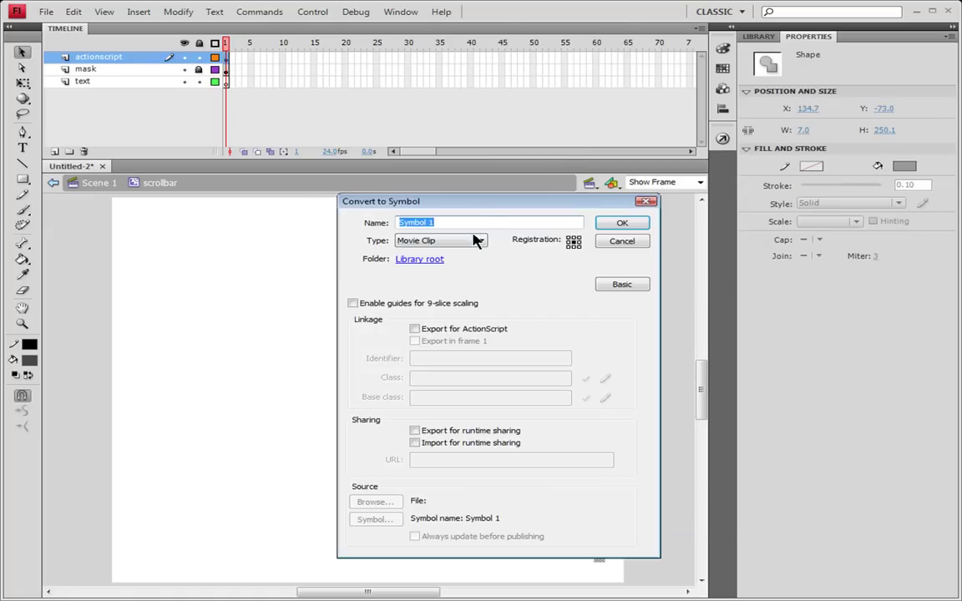
{"action": "type", "text": "scrollbarBG"}
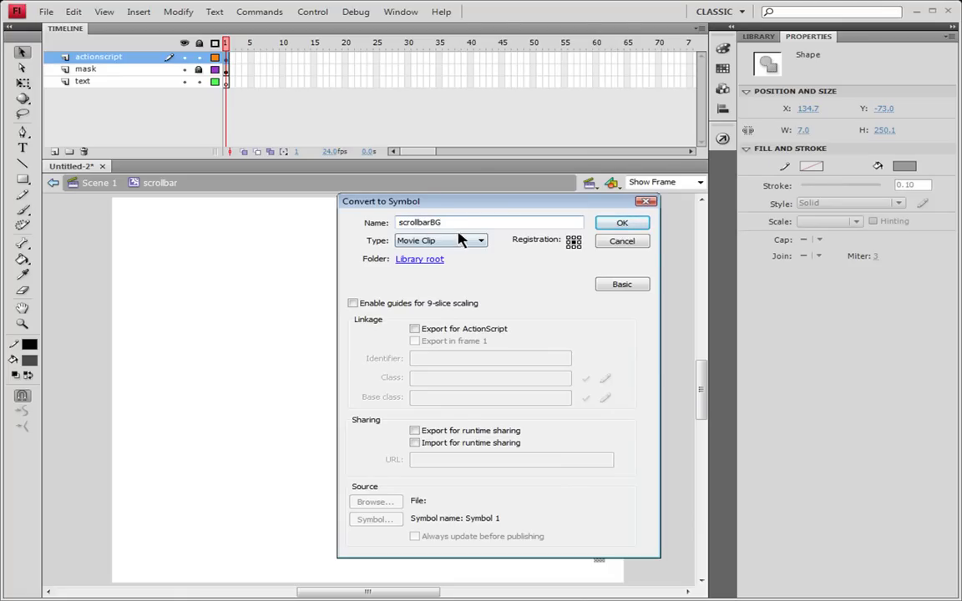
{"action": "double_click", "coordinate": [401, 221]}
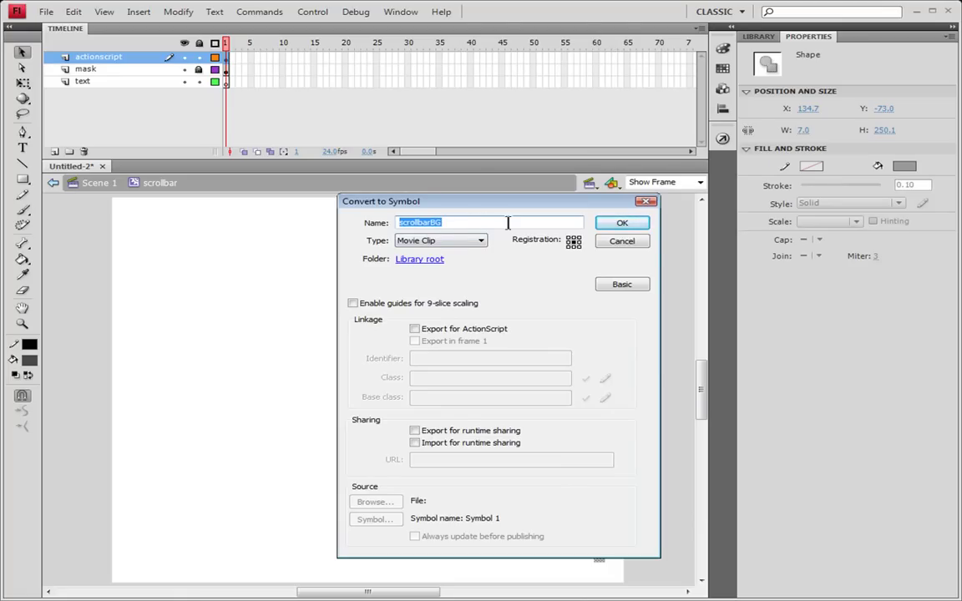
{"action": "left_click", "coordinate": [622, 222]}
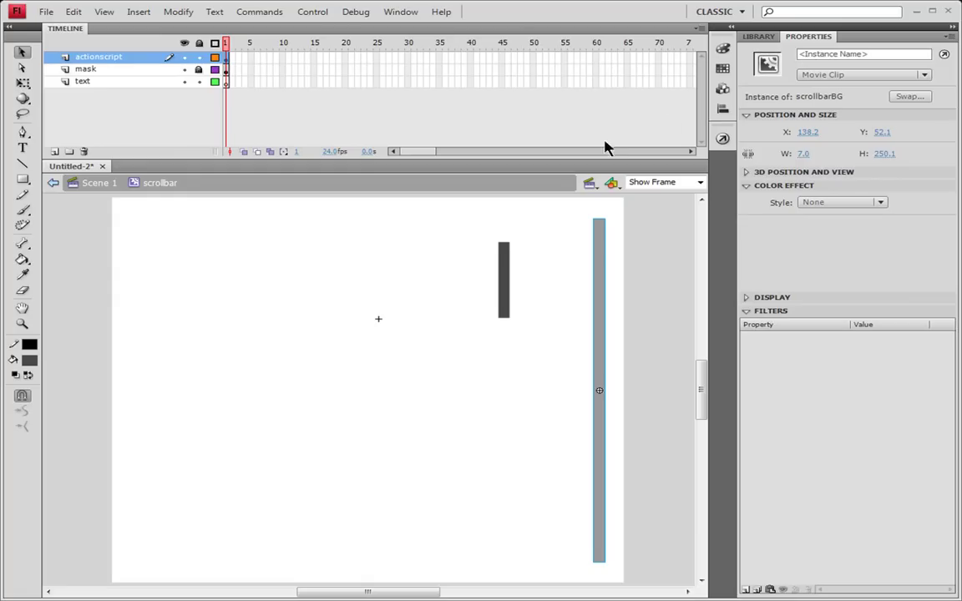
Give the track's instance the name scrollbarBG.
{"action": "left_click", "coordinate": [877, 53]}
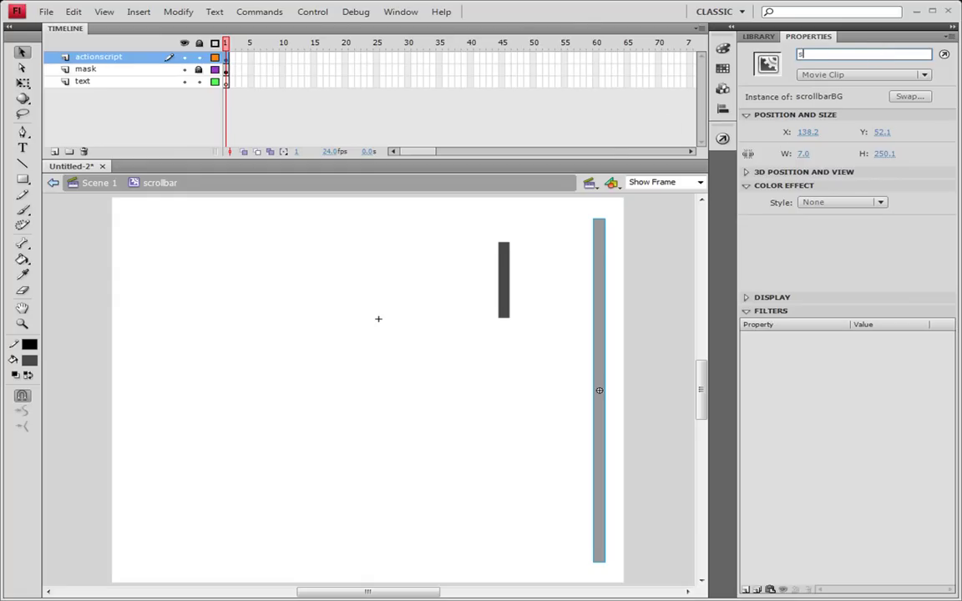
{"action": "type", "text": "scrollbarBG"}
{"action": "key", "text": "shift+Left"}
{"action": "key", "text": "shift+Left"}
{"action": "left_click", "coordinate": [630, 292]}
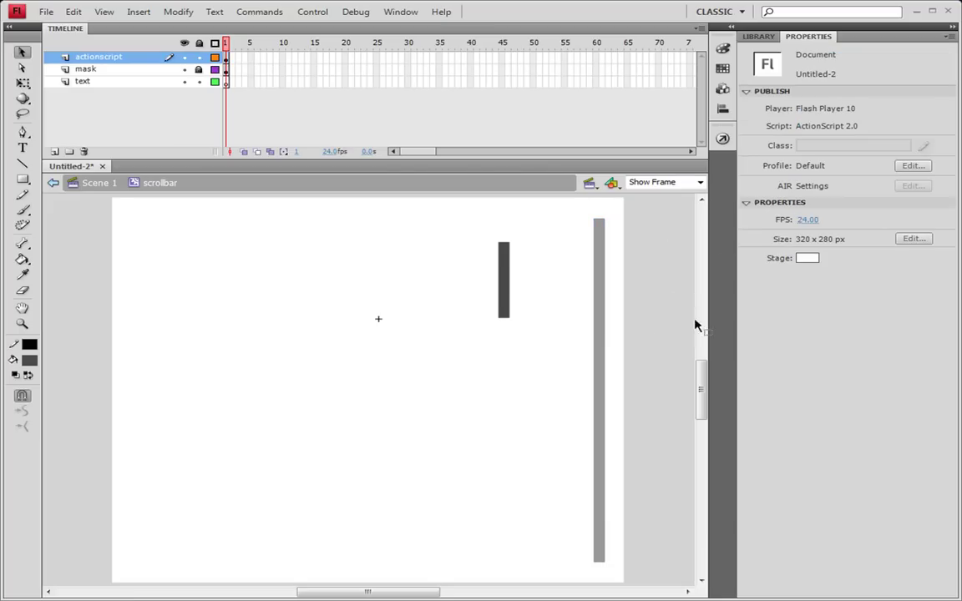
Try converting the dark bar to a symbol named scrollbar, then cancel after the name-taken alert.
{"action": "right_click", "coordinate": [504, 262]}
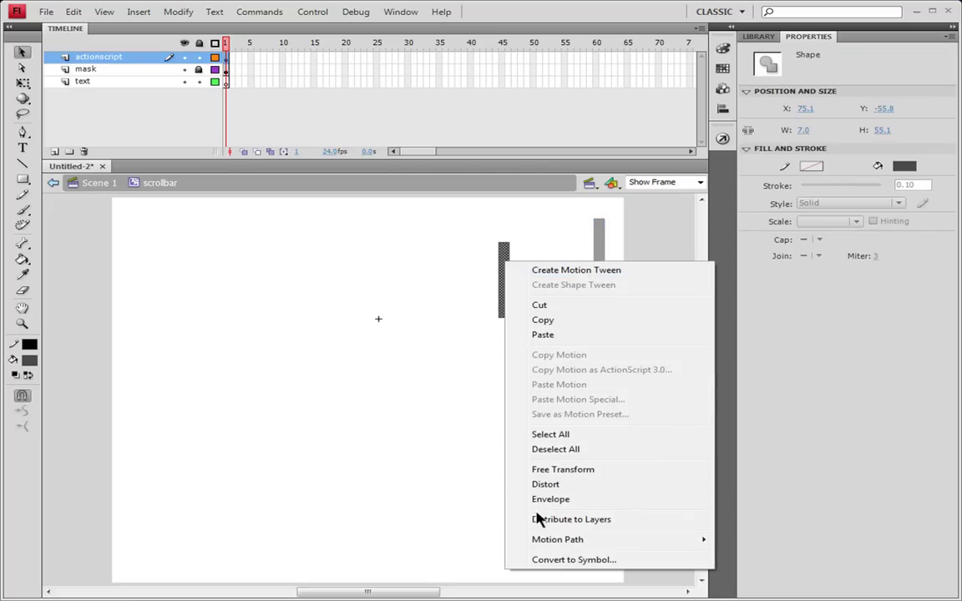
{"action": "left_click", "coordinate": [538, 559]}
{"action": "left_click", "coordinate": [447, 222]}
{"action": "key", "text": "ctrl+a"}
{"action": "type", "text": "scrollbar"}
{"action": "key", "text": "Return"}
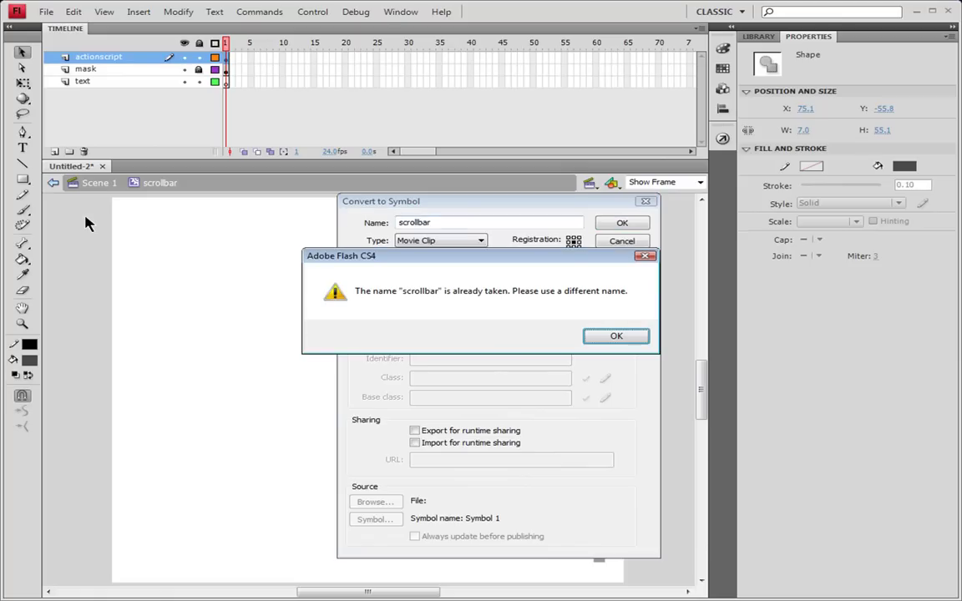
{"action": "left_click", "coordinate": [616, 336]}
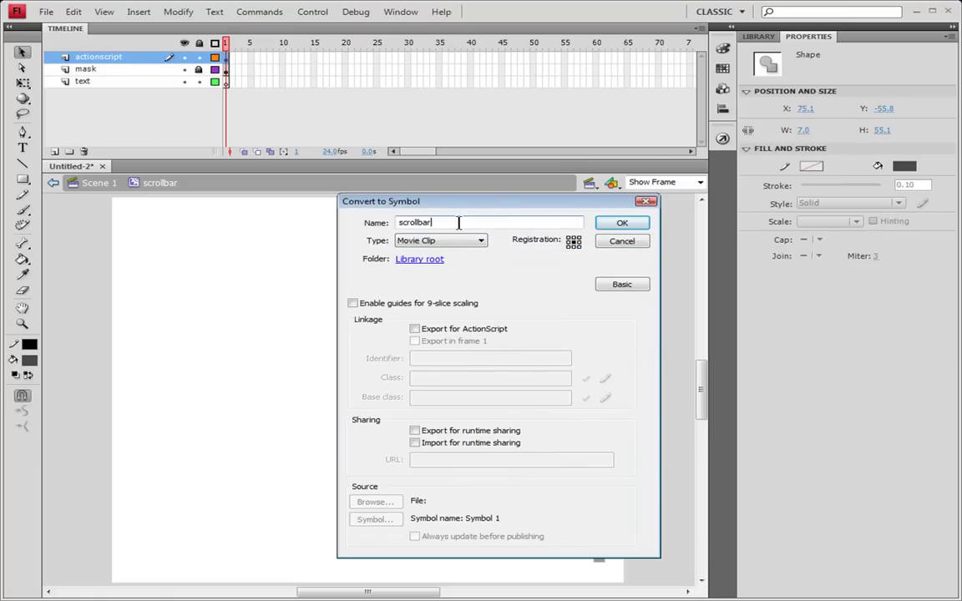
{"action": "left_click", "coordinate": [619, 238]}
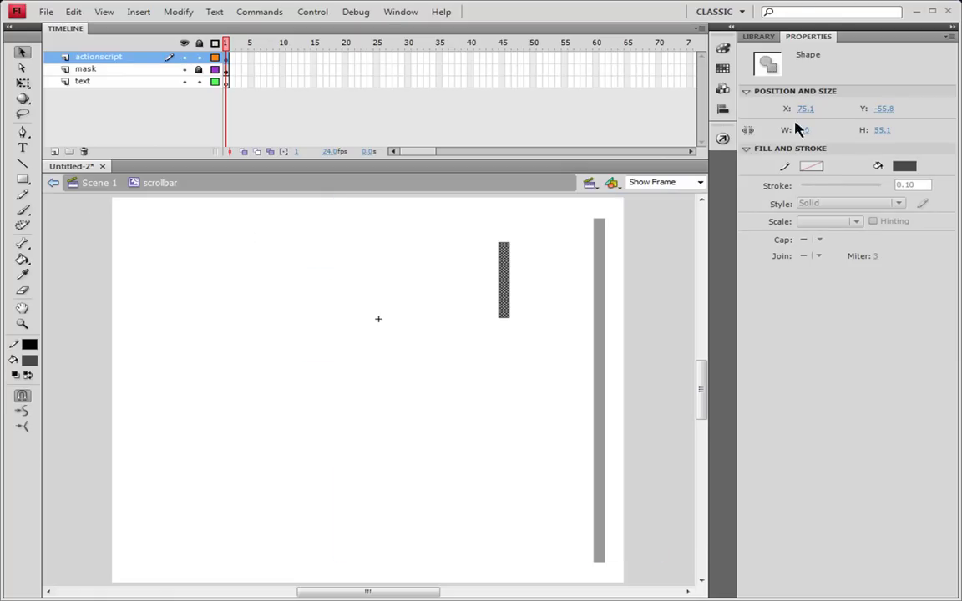
Check the existing scrollbar symbol in the Library, then reselect the dark bar for conversion.
{"action": "left_click", "coordinate": [757, 37]}
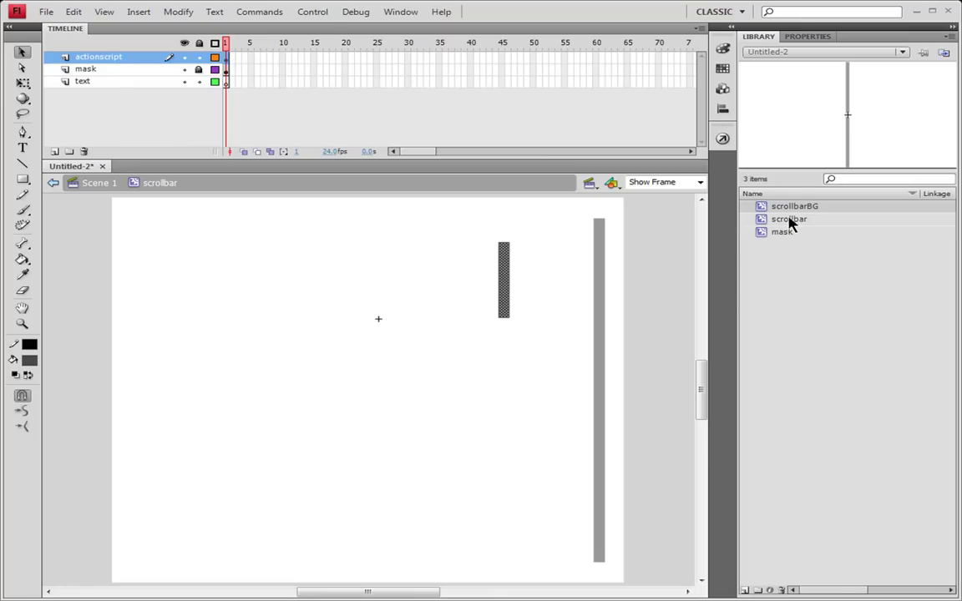
{"action": "right_click", "coordinate": [790, 222]}
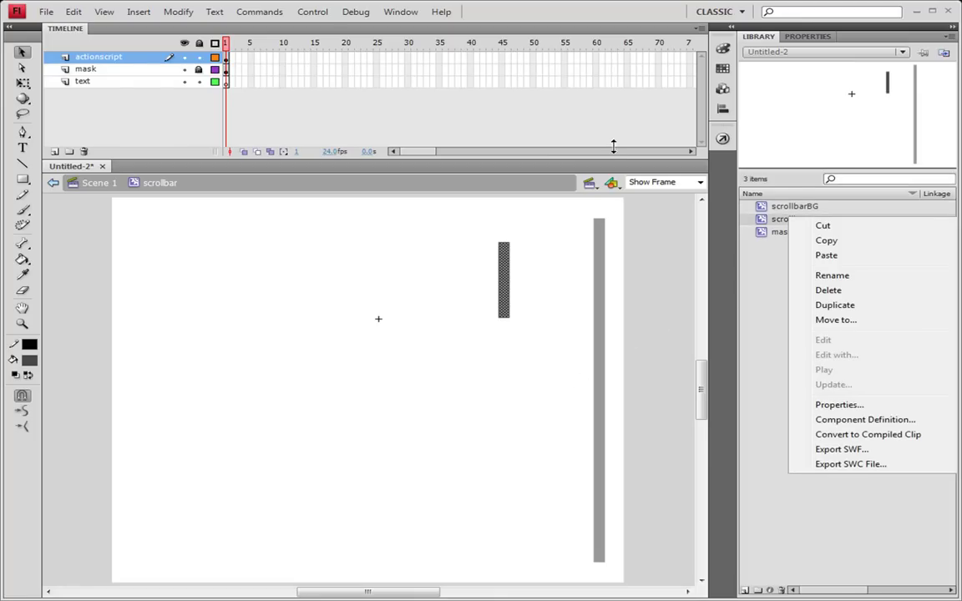
{"action": "left_click", "coordinate": [607, 197]}
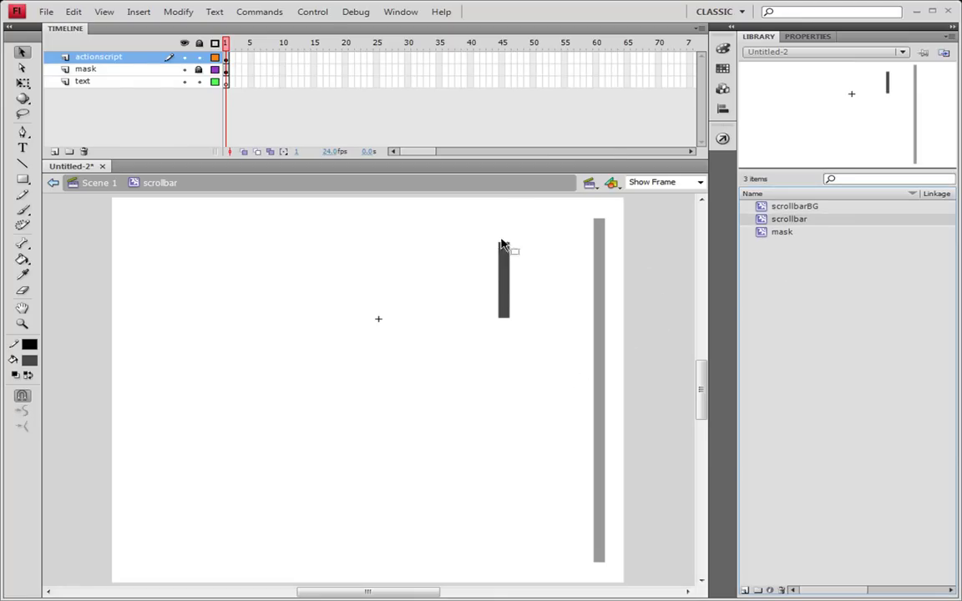
{"action": "left_click_drag", "start_coordinate": [485, 217], "coordinate": [555, 435]}
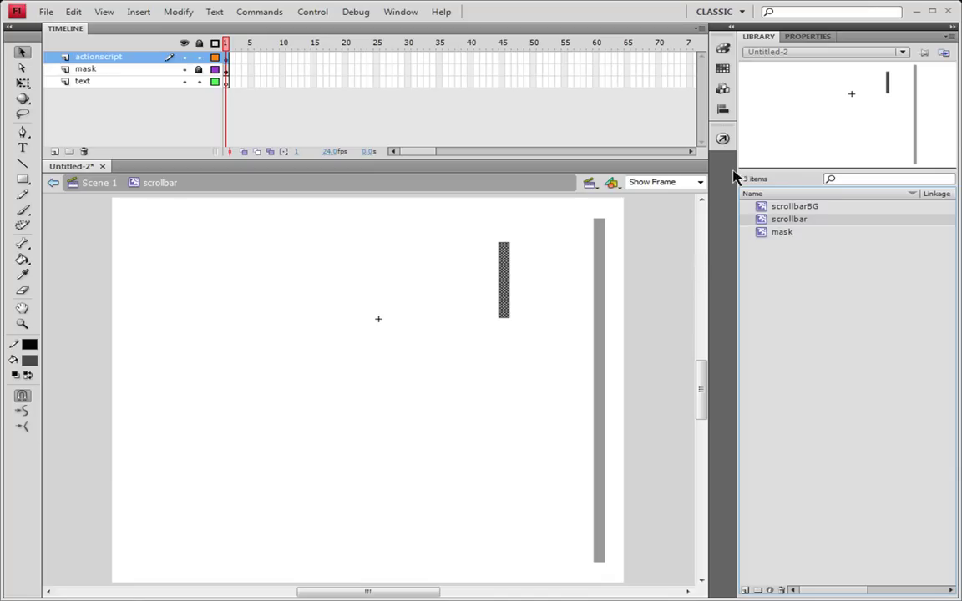
{"action": "left_click", "coordinate": [788, 35]}
{"action": "right_click", "coordinate": [504, 248]}
{"action": "left_click", "coordinate": [555, 548]}
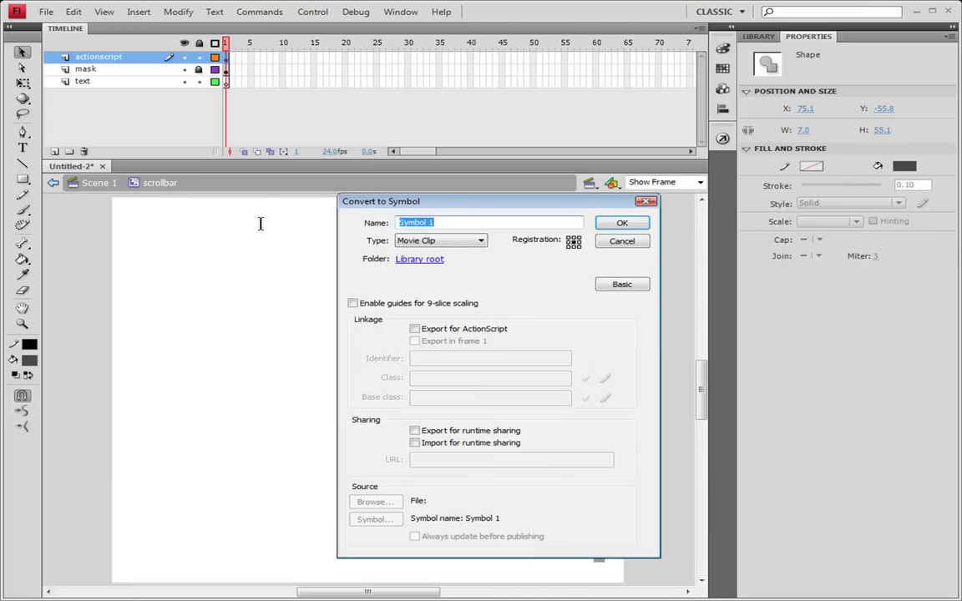
Name the new movie clip symbol bar and give its instance the name scrollbar.
{"action": "type", "text": "bar"}
{"action": "key", "text": "Return"}
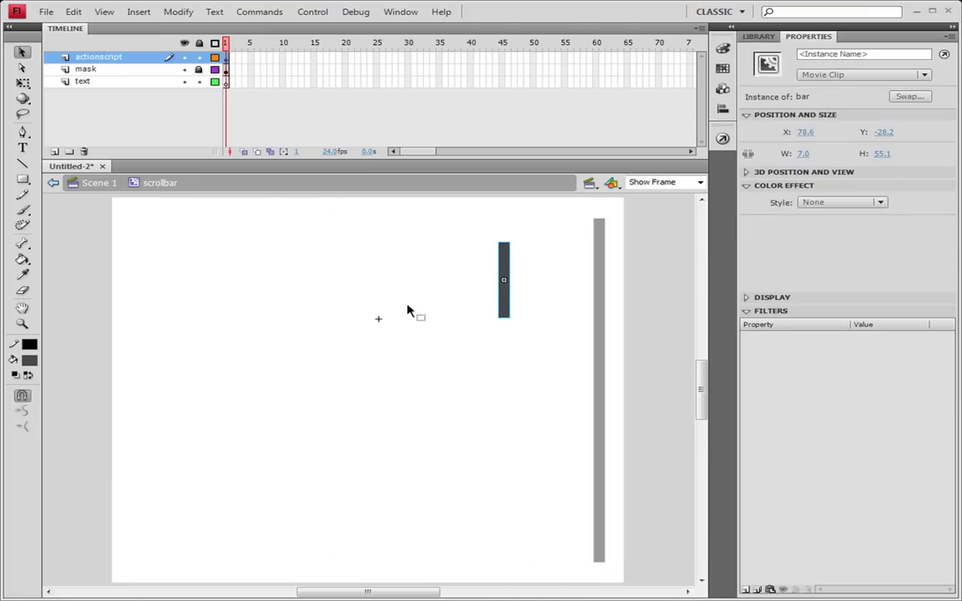
{"action": "left_click", "coordinate": [816, 52]}
{"action": "type", "text": "scrol"}
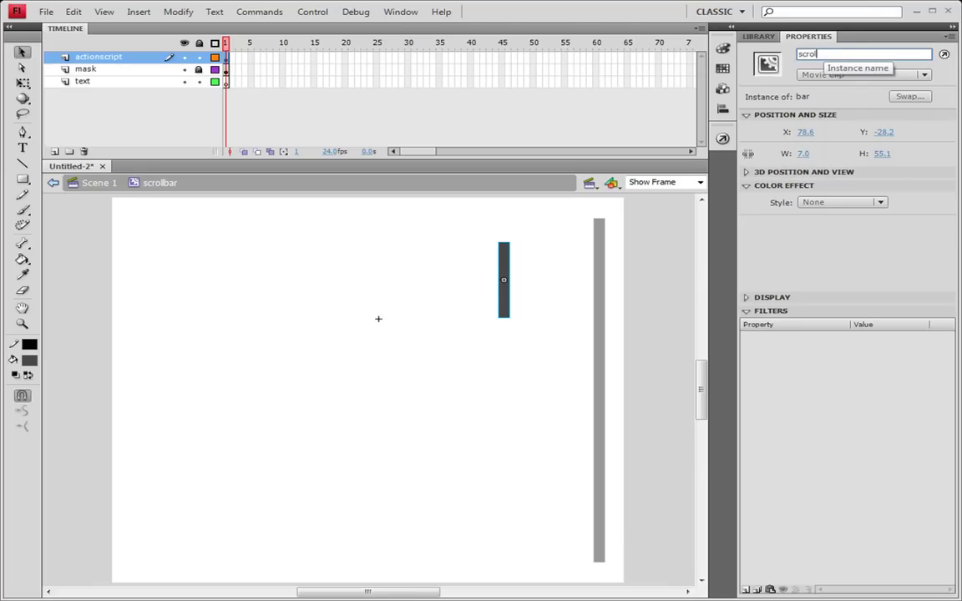
{"action": "type", "text": "lbar"}
Move the dark thumb onto the top of the grey track.
{"action": "left_click", "coordinate": [598, 254]}
{"action": "left_click", "coordinate": [512, 259]}
{"action": "left_click_drag", "start_coordinate": [494, 213], "coordinate": [549, 409]}
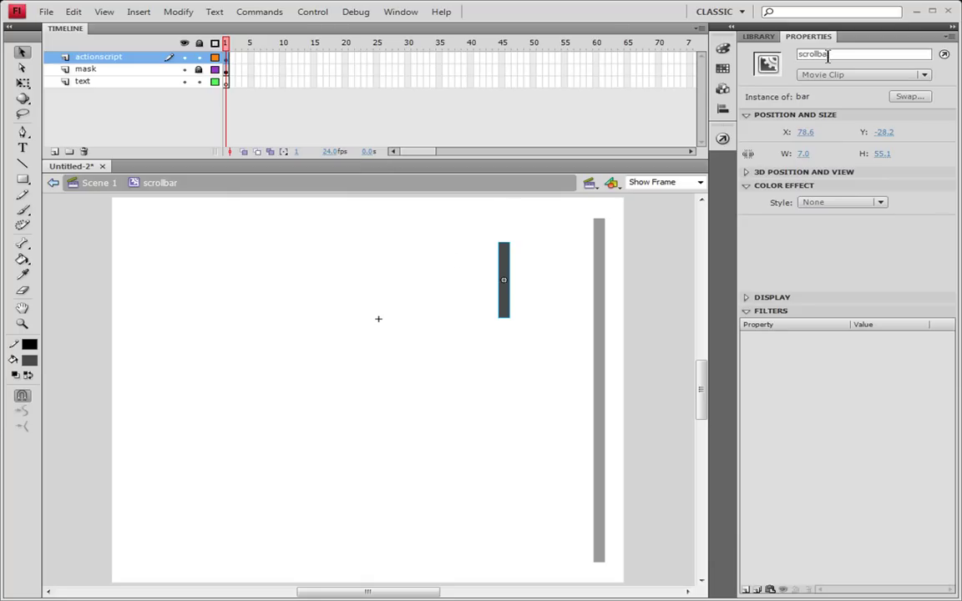
{"action": "left_click", "coordinate": [492, 269]}
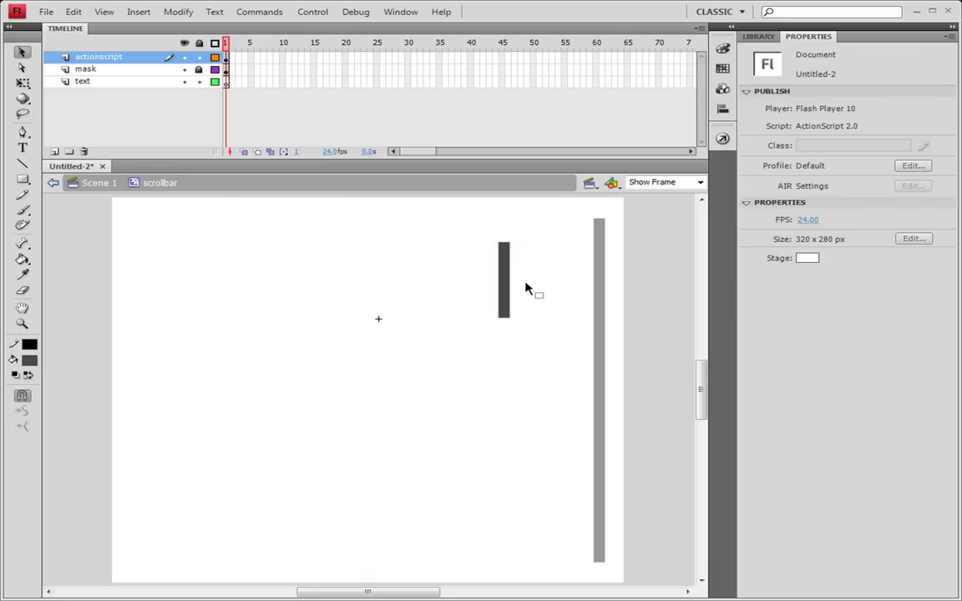
{"action": "left_click_drag", "start_coordinate": [512, 292], "coordinate": [524, 336]}
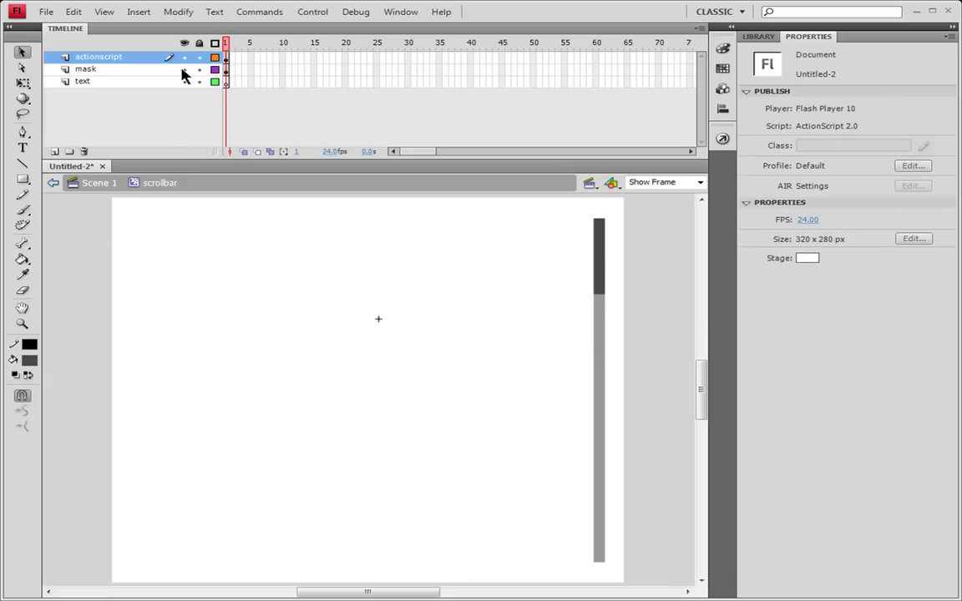
Select the green mask clip and raise its alpha to 12 percent.
{"action": "left_click", "coordinate": [125, 69]}
{"action": "left_click", "coordinate": [567, 293]}
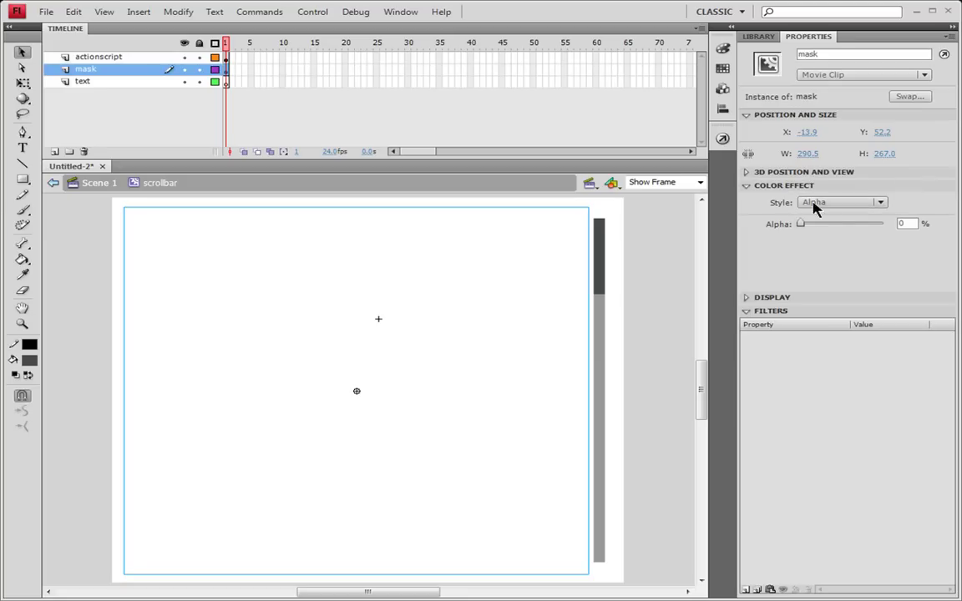
{"action": "left_click_drag", "start_coordinate": [799, 227], "coordinate": [811, 227]}
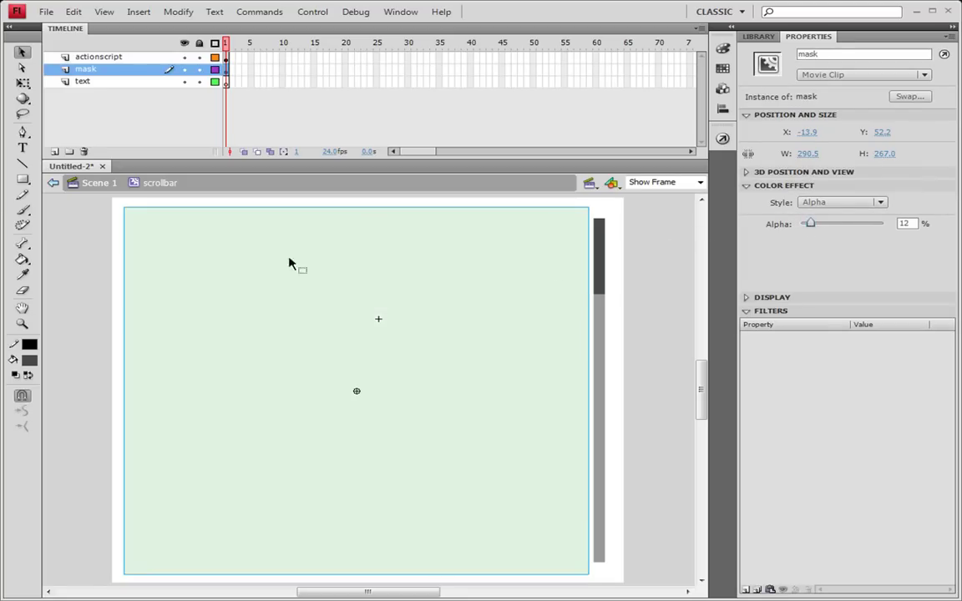
{"action": "key", "text": "ctrl+shift+a"}
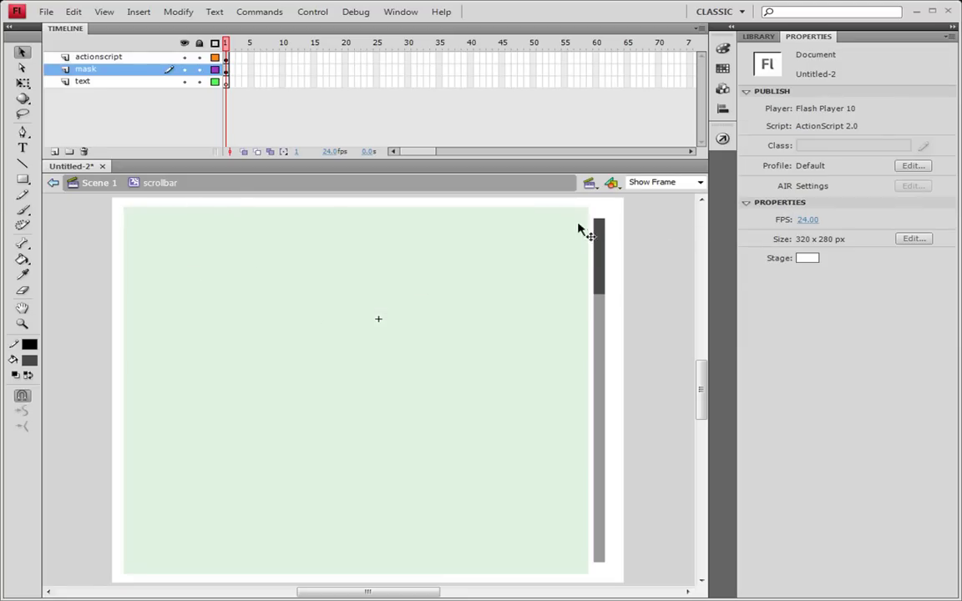
Shift the mask clip up to Y 45.3 so its top aligns with the track.
{"action": "left_click_drag", "start_coordinate": [639, 571], "coordinate": [599, 224]}
{"action": "left_click", "coordinate": [136, 250]}
{"action": "left_click", "coordinate": [22, 83]}
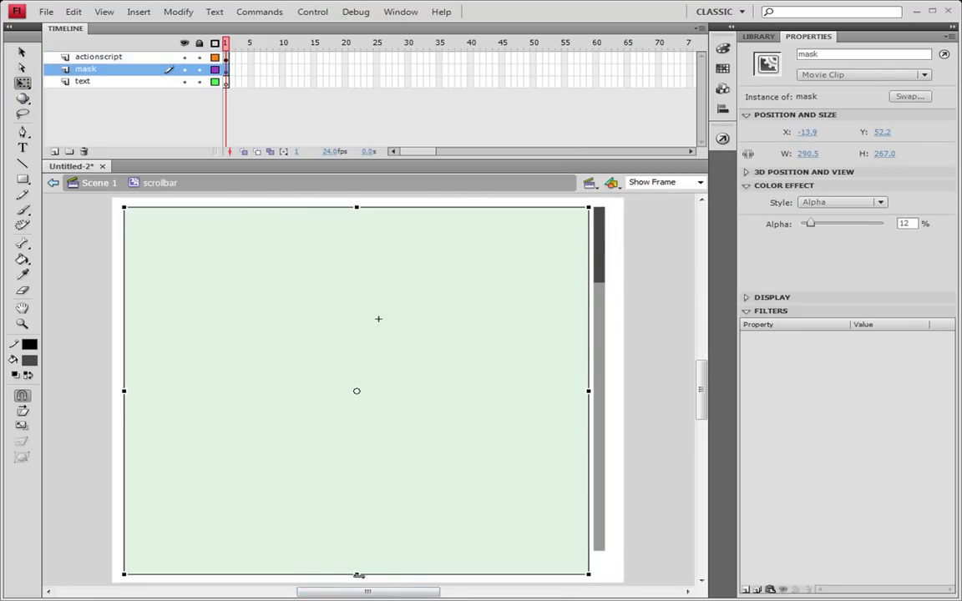
{"action": "mouse_move", "coordinate": [365, 576]}
{"action": "left_mouse_down"}
{"action": "mouse_move", "coordinate": [360, 582]}
{"action": "mouse_move", "coordinate": [357, 565]}
{"action": "left_mouse_up"}
{"action": "key", "text": "ctrl+z"}
{"action": "left_click_drag", "start_coordinate": [389, 470], "coordinate": [389, 459]}
{"action": "key", "text": "ctrl+shift+a"}
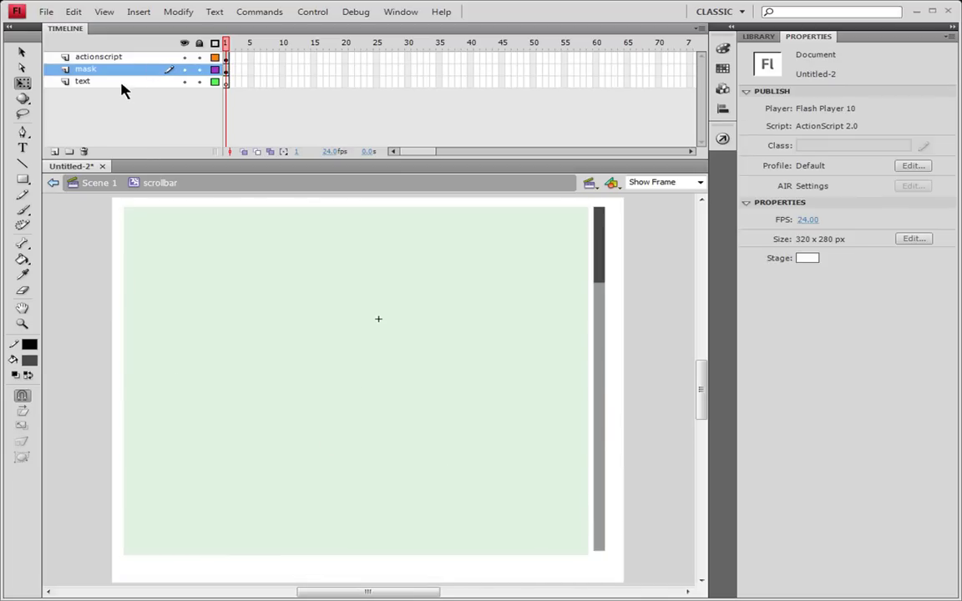
Lock the mask layer and prepare black text on the text layer.
{"action": "left_click", "coordinate": [134, 81]}
{"action": "left_click", "coordinate": [198, 69]}
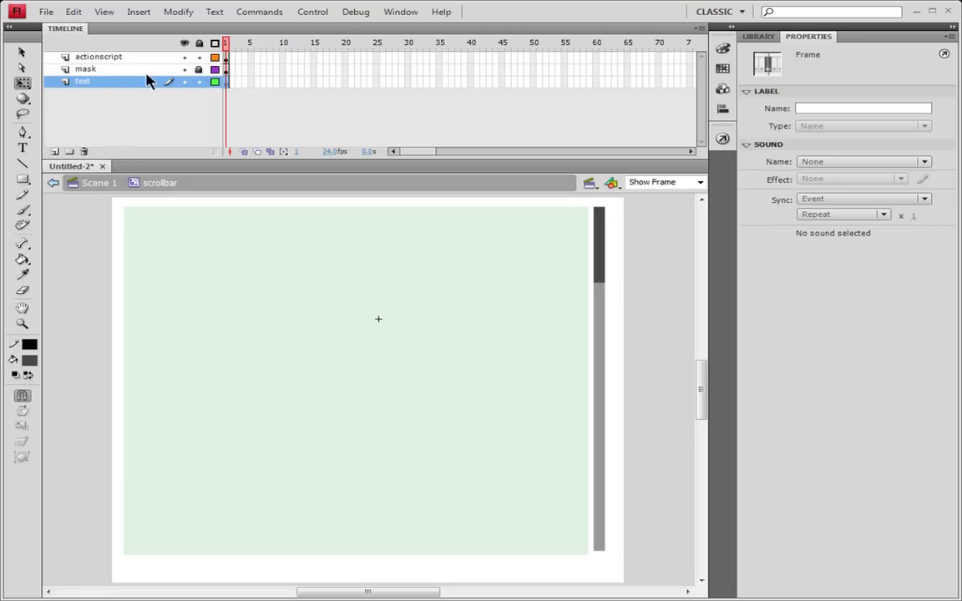
{"action": "left_click", "coordinate": [423, 366]}
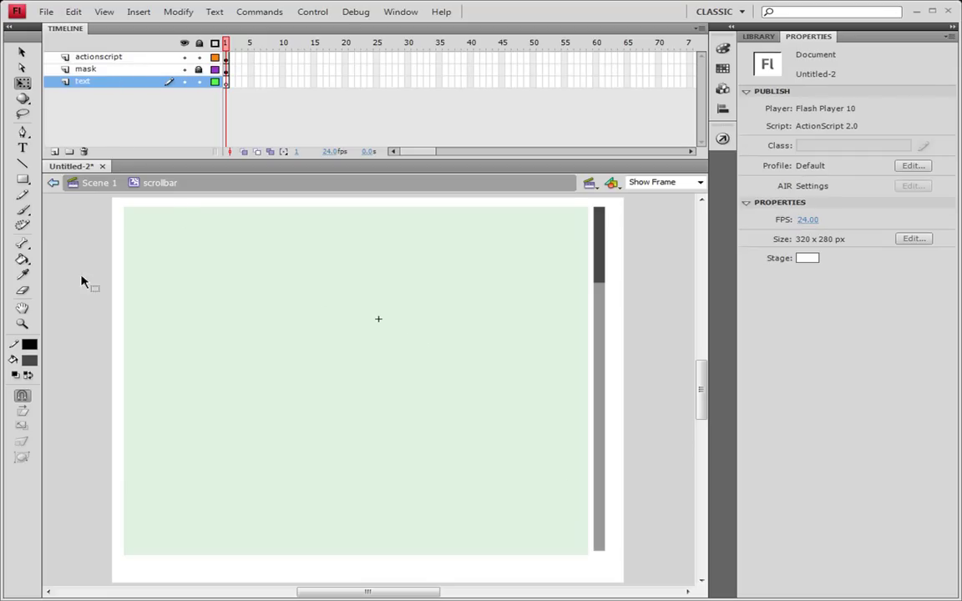
{"action": "left_click", "coordinate": [92, 81]}
{"action": "left_click", "coordinate": [22, 147]}
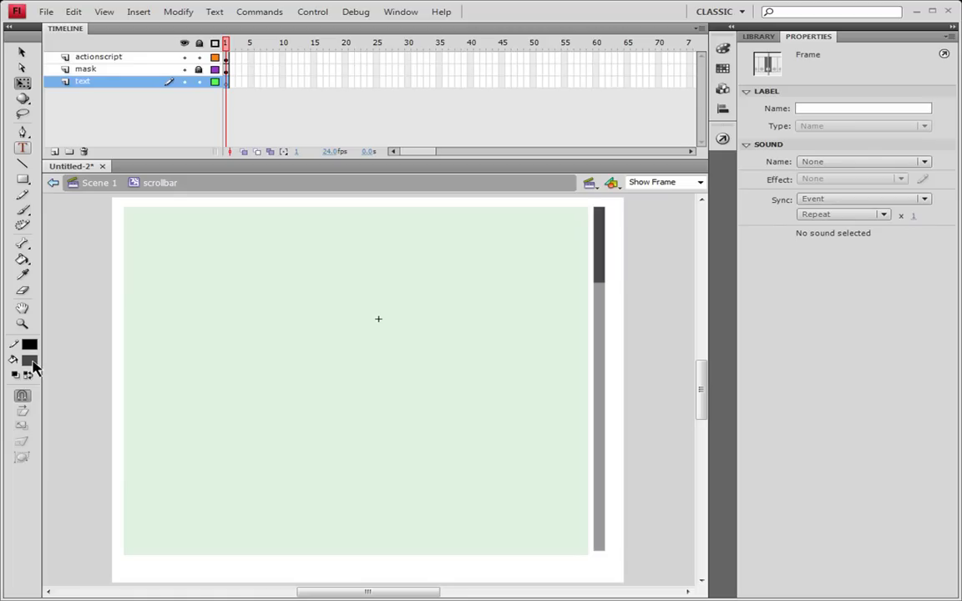
{"action": "left_click", "coordinate": [34, 368]}
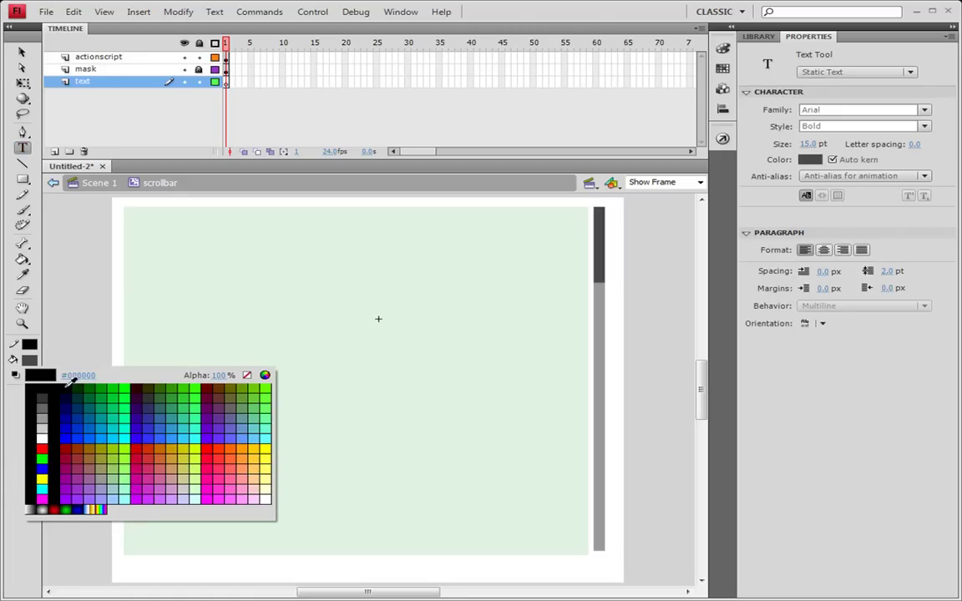
{"action": "left_click", "coordinate": [52, 347]}
Type 'mcv' and 'digital' on two lines at 8 pt near the stage's top-left.
{"action": "left_click", "coordinate": [133, 226]}
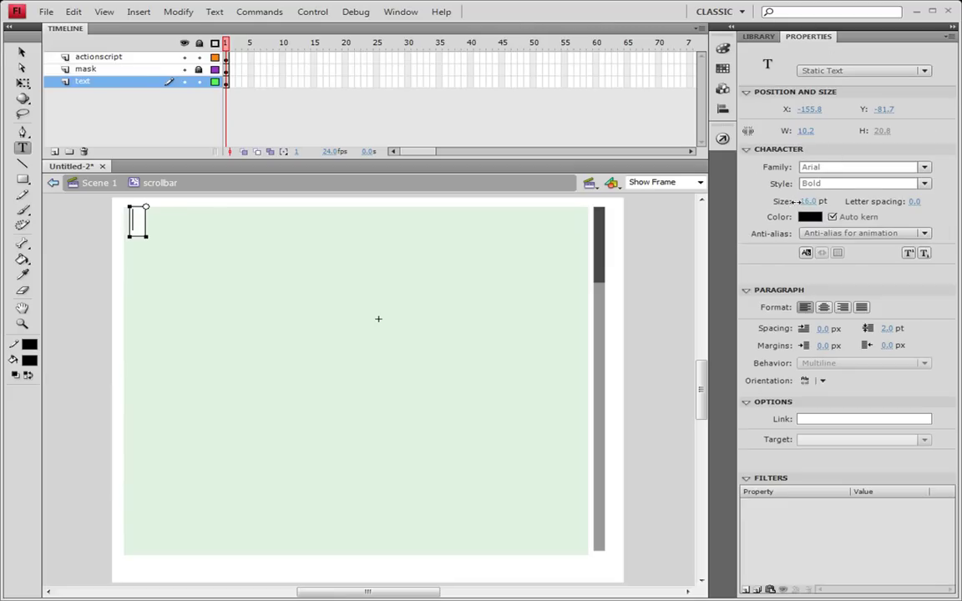
{"action": "left_click_drag", "start_coordinate": [804, 201], "coordinate": [794, 201]}
{"action": "type", "text": "mcv"}
{"action": "key", "text": "Return"}
{"action": "type", "text": "digits"}
{"action": "key", "text": "BackSpace"}
{"action": "type", "text": "al"}
{"action": "key", "text": "Return"}
Paste the mcv / digital lines repeatedly to extend the text column below the stage.
{"action": "left_click_drag", "start_coordinate": [136, 240], "coordinate": [131, 210]}
{"action": "key", "text": "ctrl+c"}
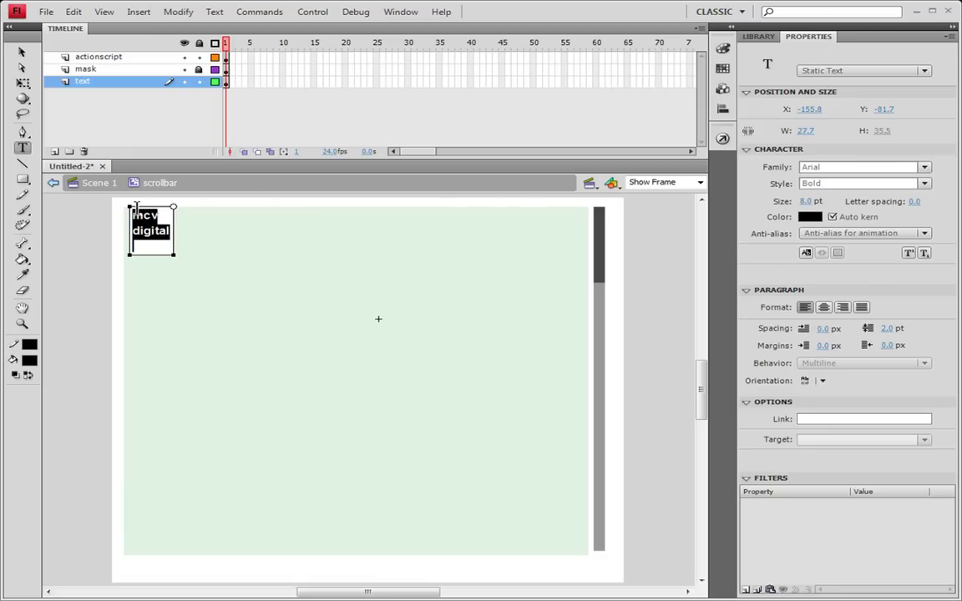
{"action": "left_click", "coordinate": [137, 242]}
{"action": "key", "text": "ctrl+v"}
{"action": "key", "text": "ctrl+v"}
{"action": "key", "text": "ctrl+v"}
{"action": "key", "text": "ctrl+v"}
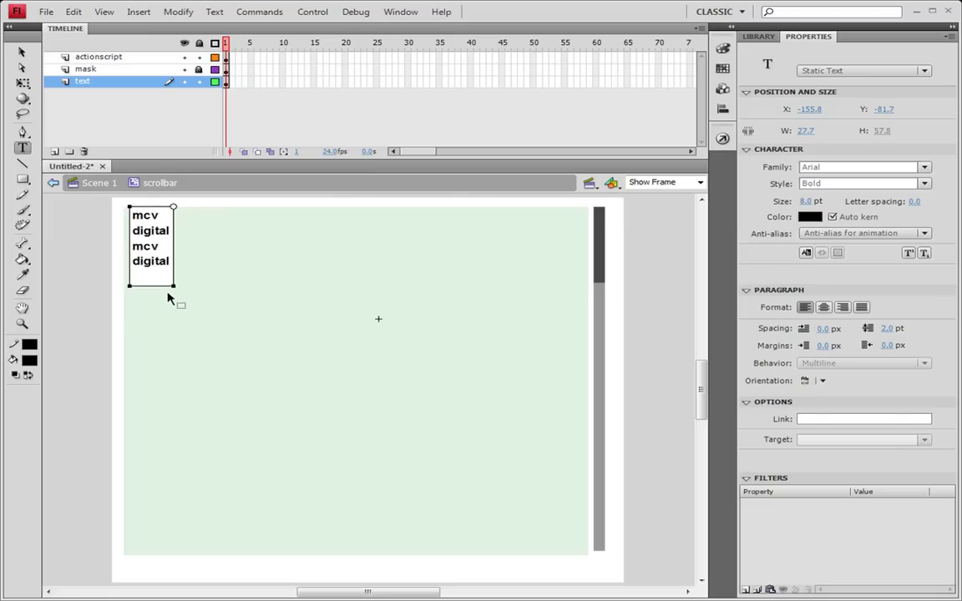
{"action": "key", "text": "ctrl+v"}
{"action": "key", "text": "ctrl+v"}
{"action": "key", "text": "ctrl+v"}
{"action": "key", "text": "ctrl+v"}
{"action": "key", "text": "ctrl+v"}
{"action": "key", "text": "ctrl+v"}
{"action": "key", "text": "ctrl+v"}
{"action": "key", "text": "ctrl+v"}
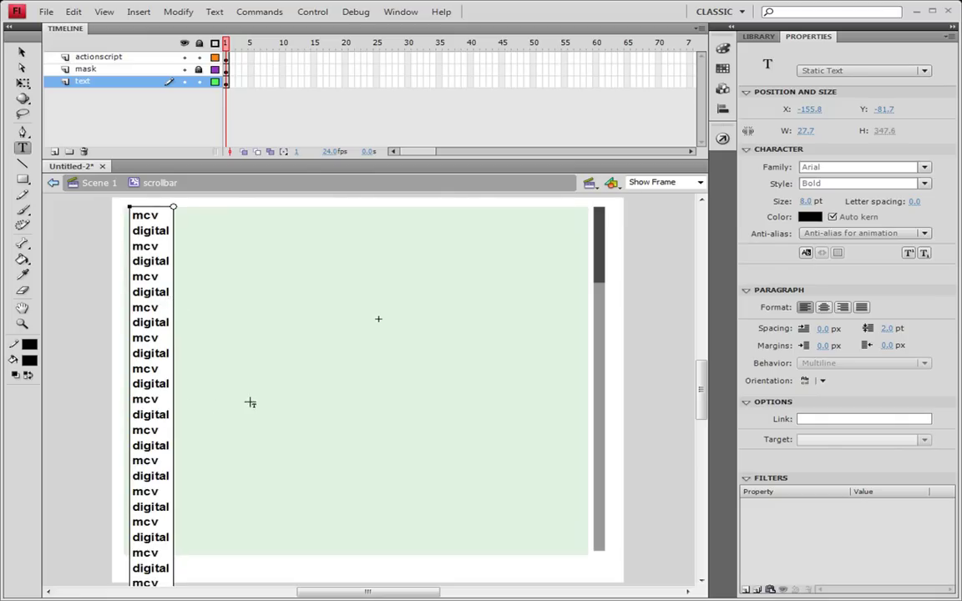
{"action": "key", "text": "ctrl+v"}
{"action": "key", "text": "ctrl+v"}
{"action": "key", "text": "ctrl+v"}
{"action": "key", "text": "ctrl+v"}
{"action": "key", "text": "ctrl+v"}
{"action": "key", "text": "ctrl+v"}
{"action": "key", "text": "ctrl+v"}
{"action": "scroll", "coordinate": [209, 406], "scroll_direction": "down", "scroll_amount": 5}
{"action": "key", "text": "ctrl+v"}
{"action": "left_click", "coordinate": [248, 313]}
{"action": "left_click", "coordinate": [22, 51]}
{"action": "scroll", "coordinate": [240, 531], "scroll_direction": "up", "scroll_amount": 7}
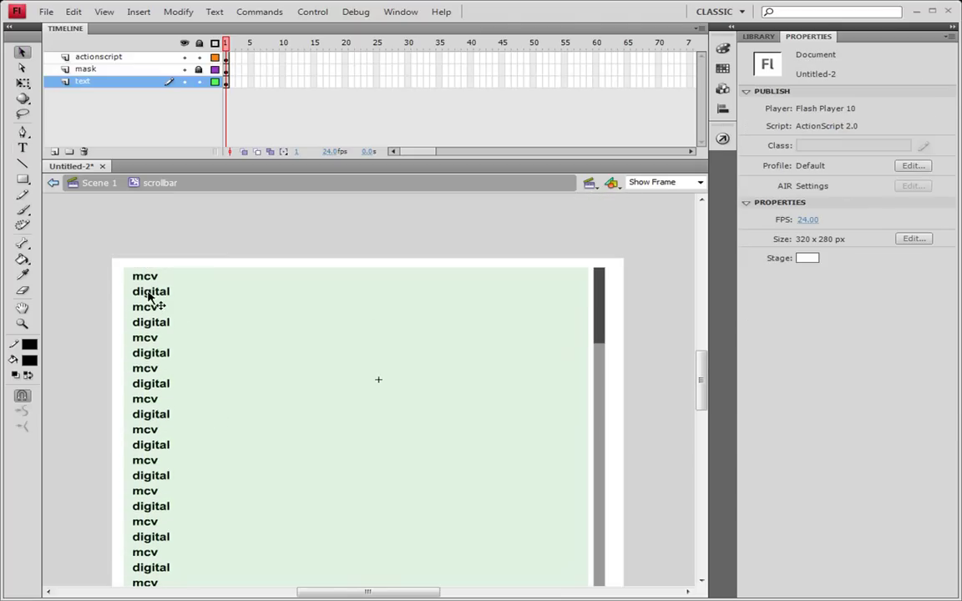
Convert the mcv / digital column to movie clip symbol 'text' with instance name txt.
{"action": "right_click", "coordinate": [166, 292]}
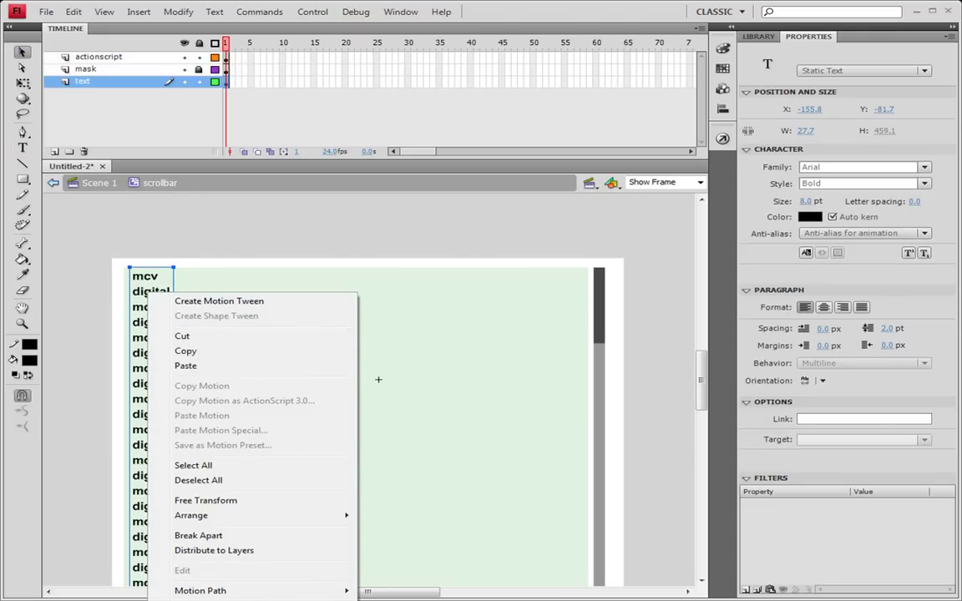
{"action": "key", "text": "F8"}
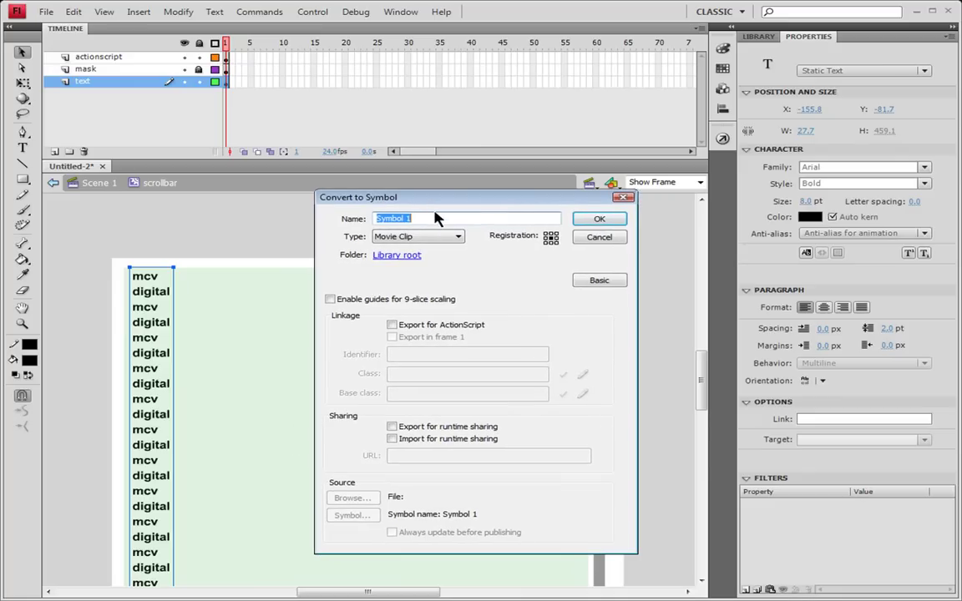
{"action": "type", "text": "text"}
{"action": "left_click", "coordinate": [601, 219]}
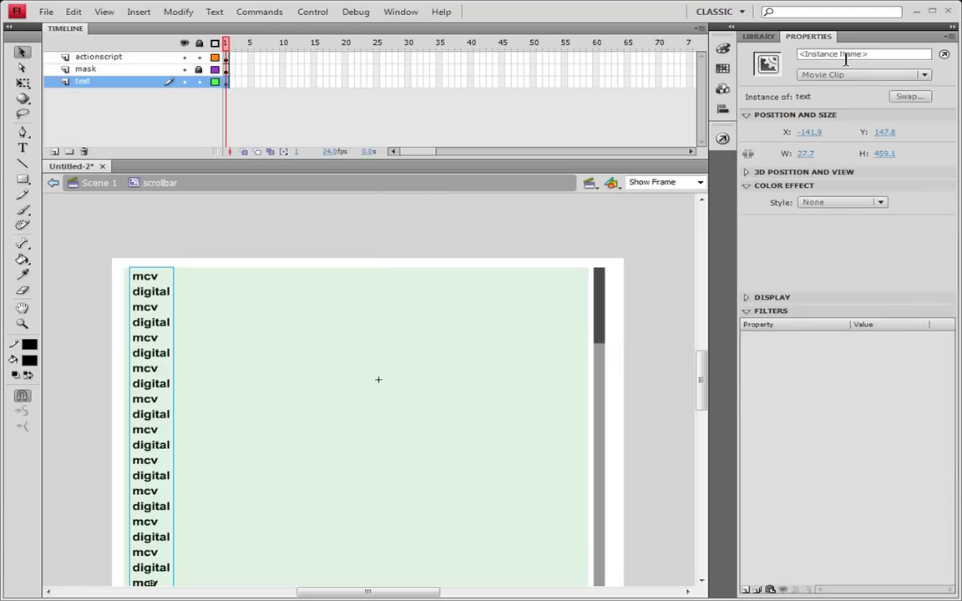
{"action": "left_click", "coordinate": [811, 54]}
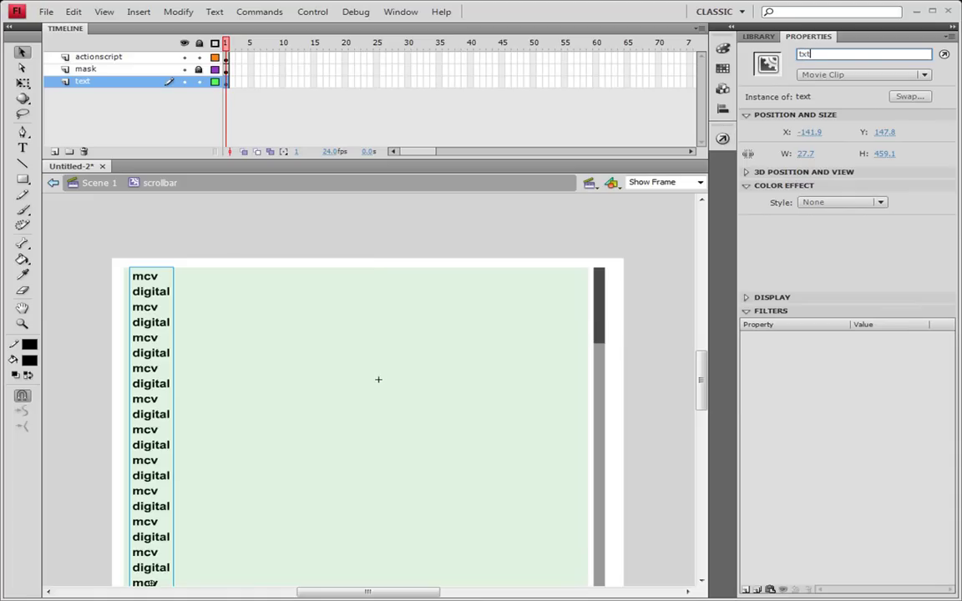
{"action": "key", "text": "Return"}
{"action": "left_click", "coordinate": [641, 279]}
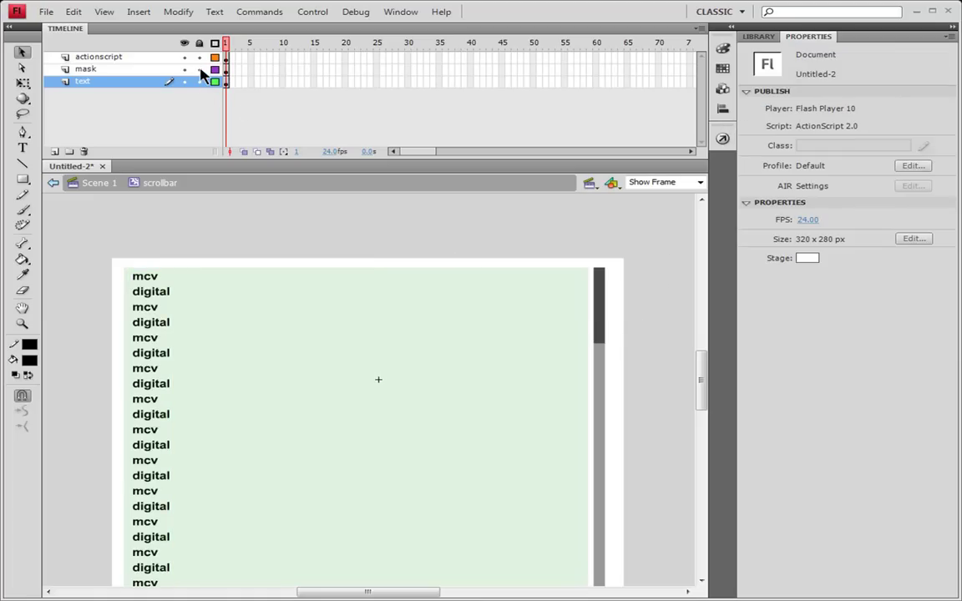
Set the green mask clip's Color Effect alpha to 0%.
{"action": "left_click", "coordinate": [580, 275]}
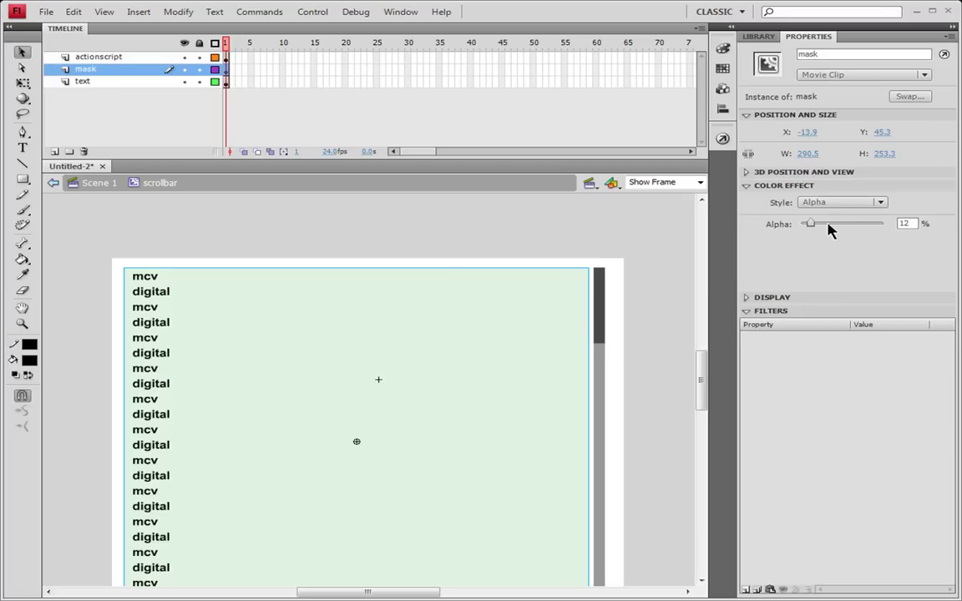
{"action": "left_click", "coordinate": [631, 267]}
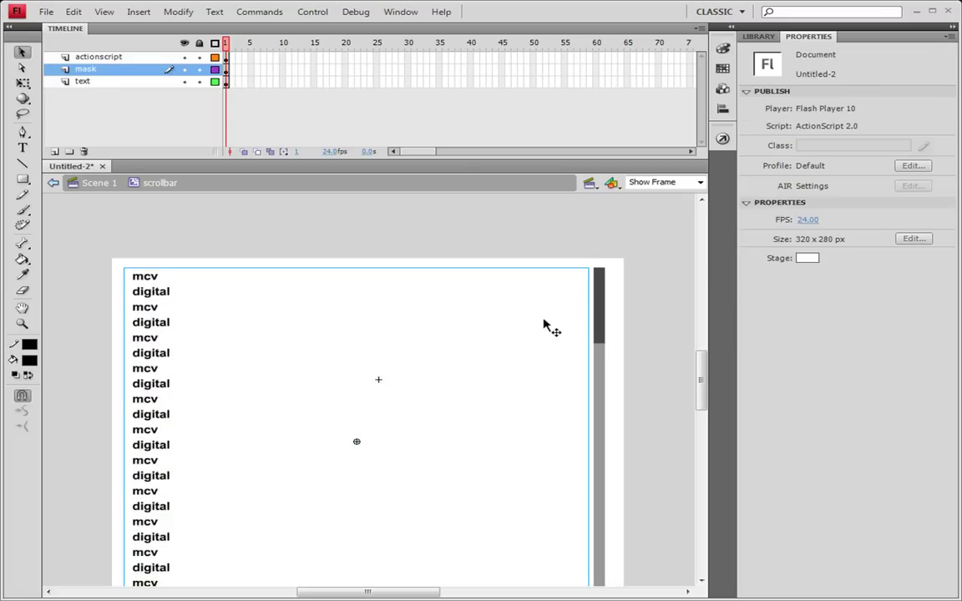
{"action": "left_click", "coordinate": [600, 294]}
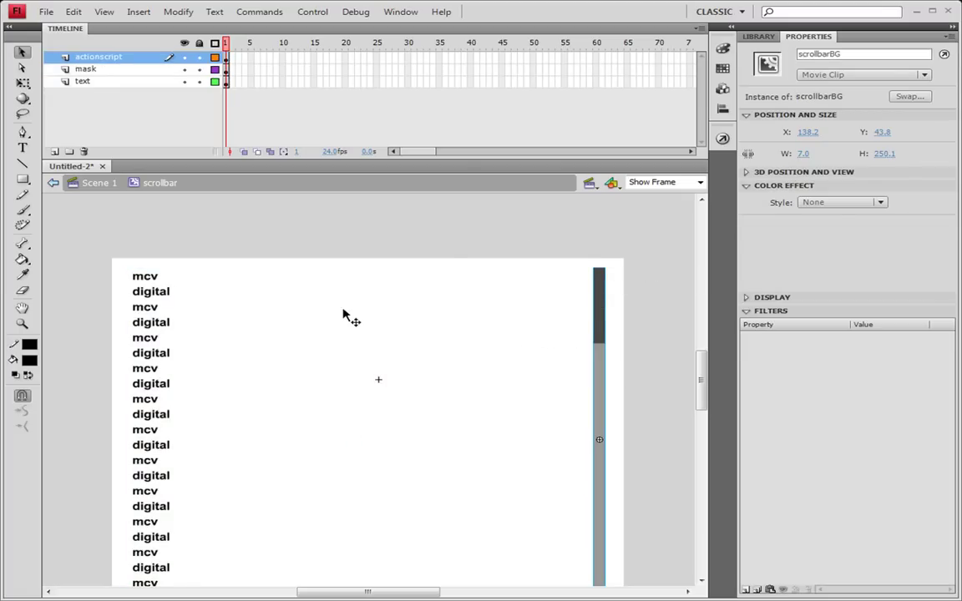
{"action": "left_click", "coordinate": [466, 208]}
{"action": "left_click", "coordinate": [165, 308]}
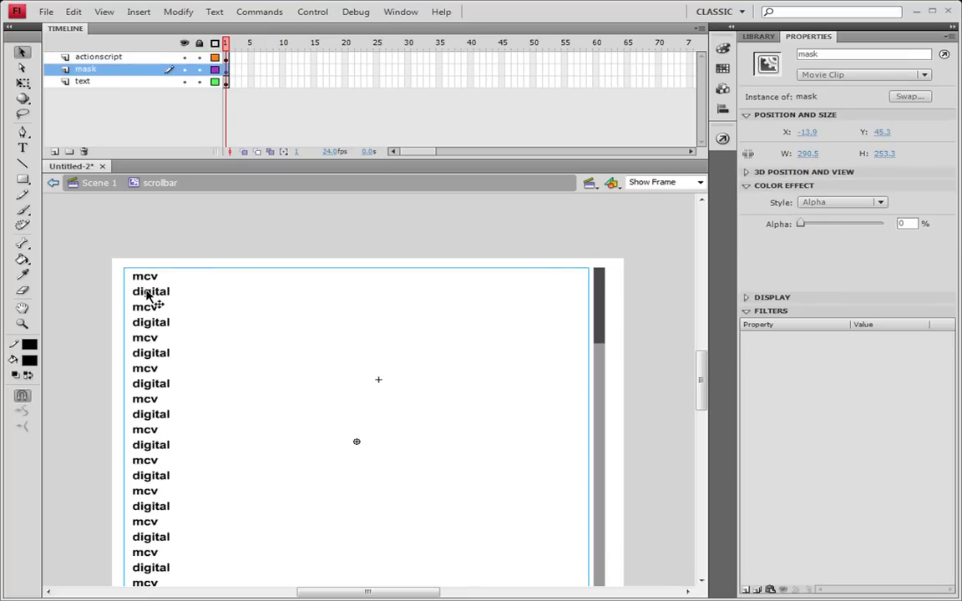
{"action": "left_click", "coordinate": [205, 246]}
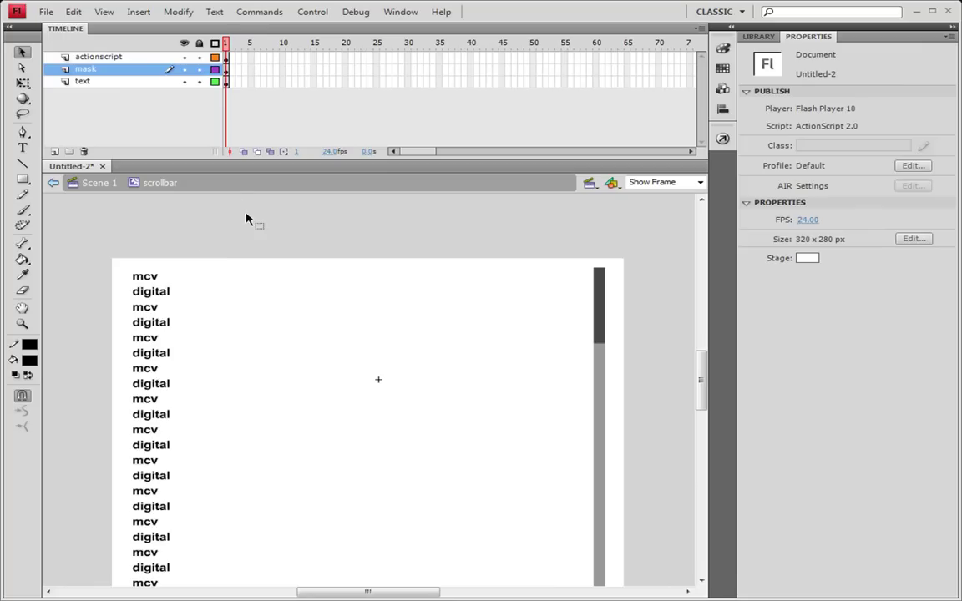
Open the Actions - Frame panel for frame 1 on the actionscript layer.
{"action": "left_click", "coordinate": [125, 58]}
{"action": "right_click", "coordinate": [224, 58]}
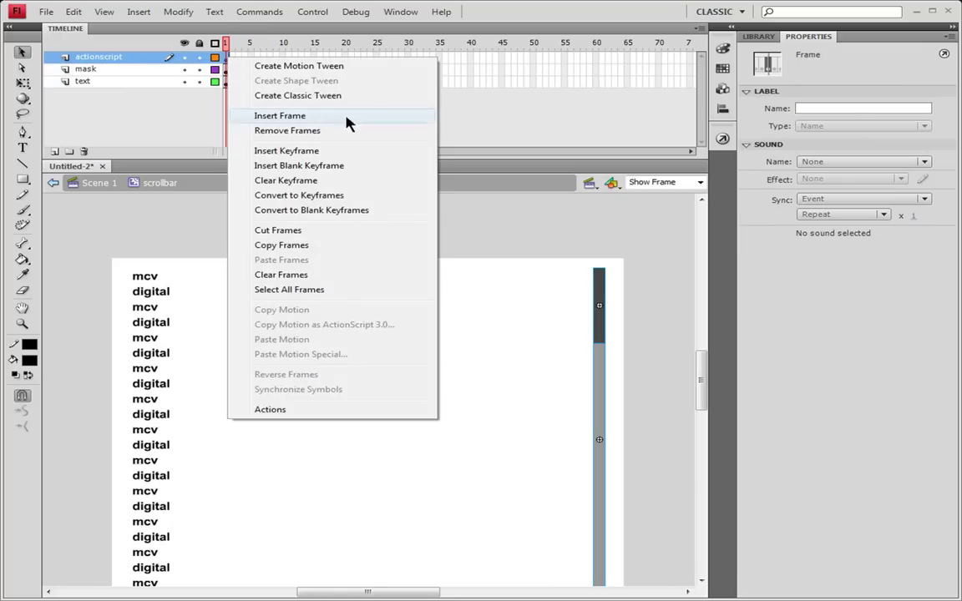
{"action": "left_click", "coordinate": [298, 409]}
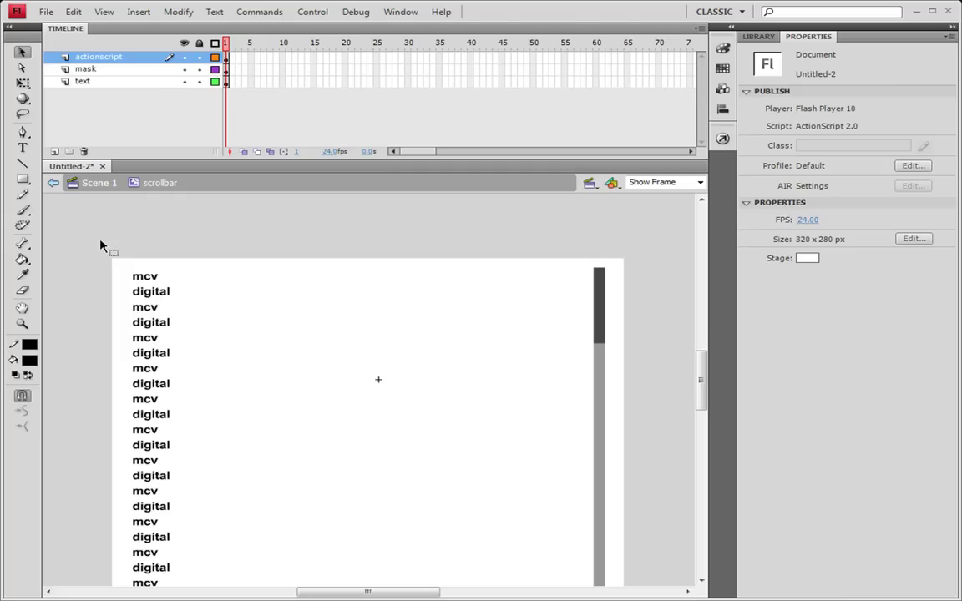
{"action": "right_click", "coordinate": [227, 63]}
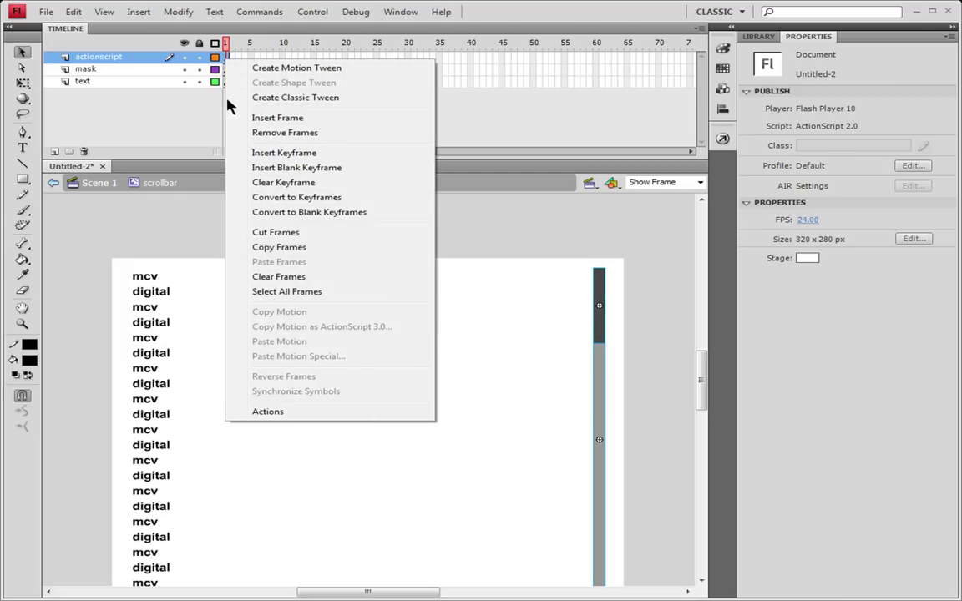
{"action": "left_click", "coordinate": [263, 414]}
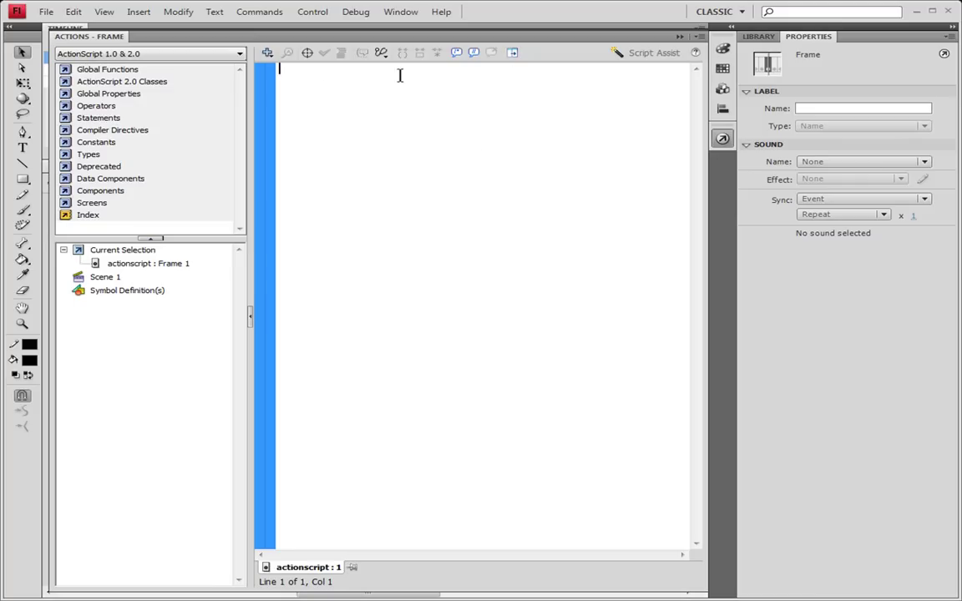
Paste the ActionScript 2.0 scrollbar code into frame 1 and run Test Movie.
{"action": "key", "text": "ctrl+v"}
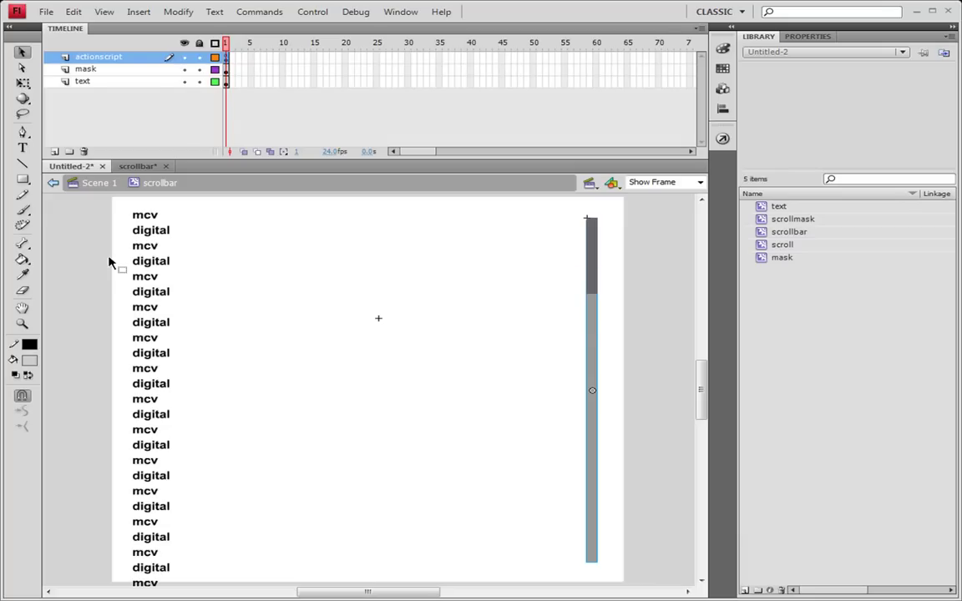
{"action": "key", "text": "ctrl+Return"}
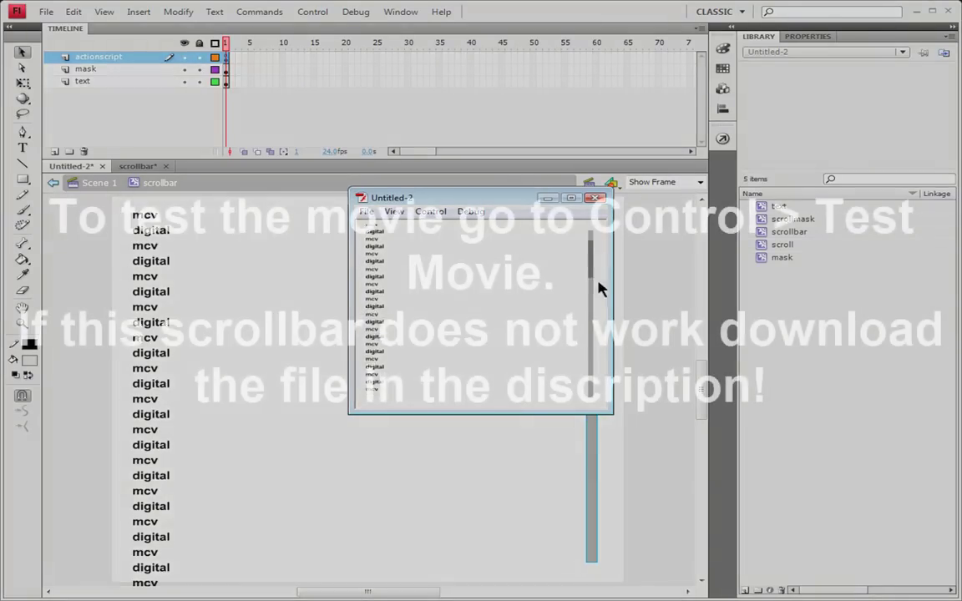
Drag the scrollbar thumb in the test window to scroll the mcv / digital text.
{"action": "left_click_drag", "start_coordinate": [599, 288], "coordinate": [591, 221]}
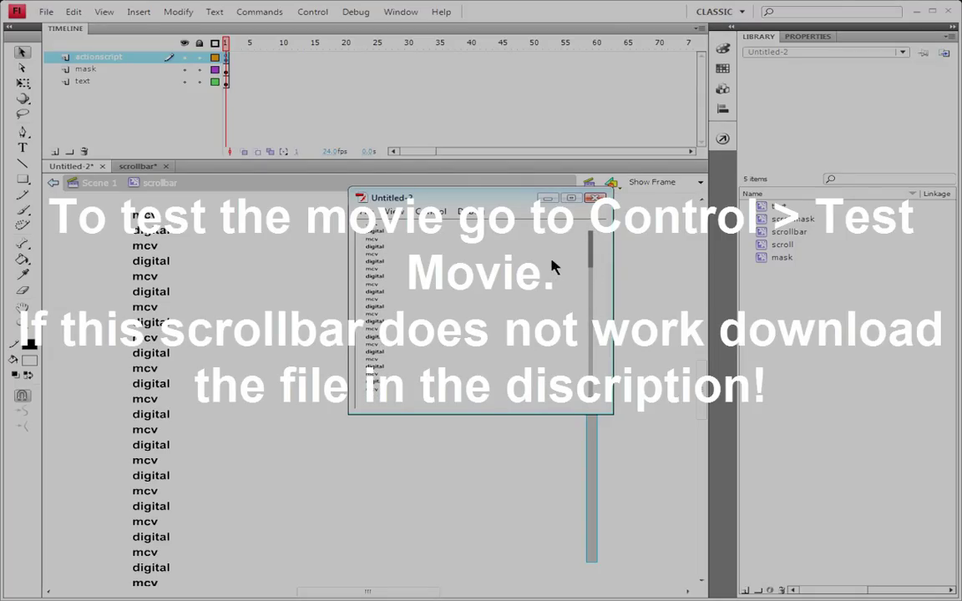